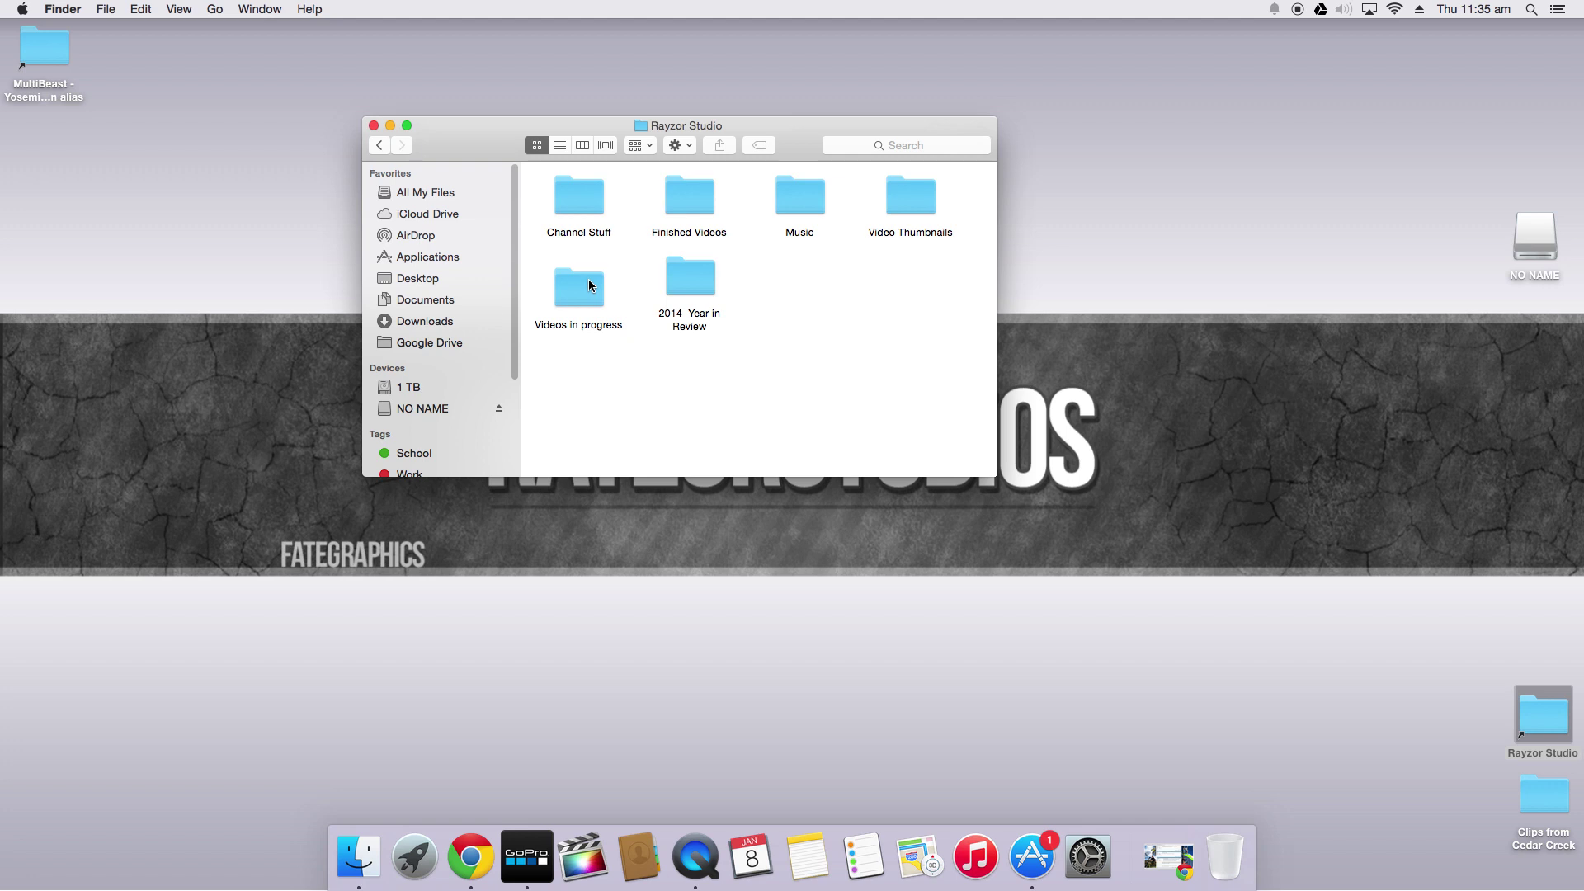
- Import GOPR5889.MP4 from the Color Correctino Tutorial GoPro Studio folder into GoPro Studio and enlarge the program to full size
double_click(676, 422)
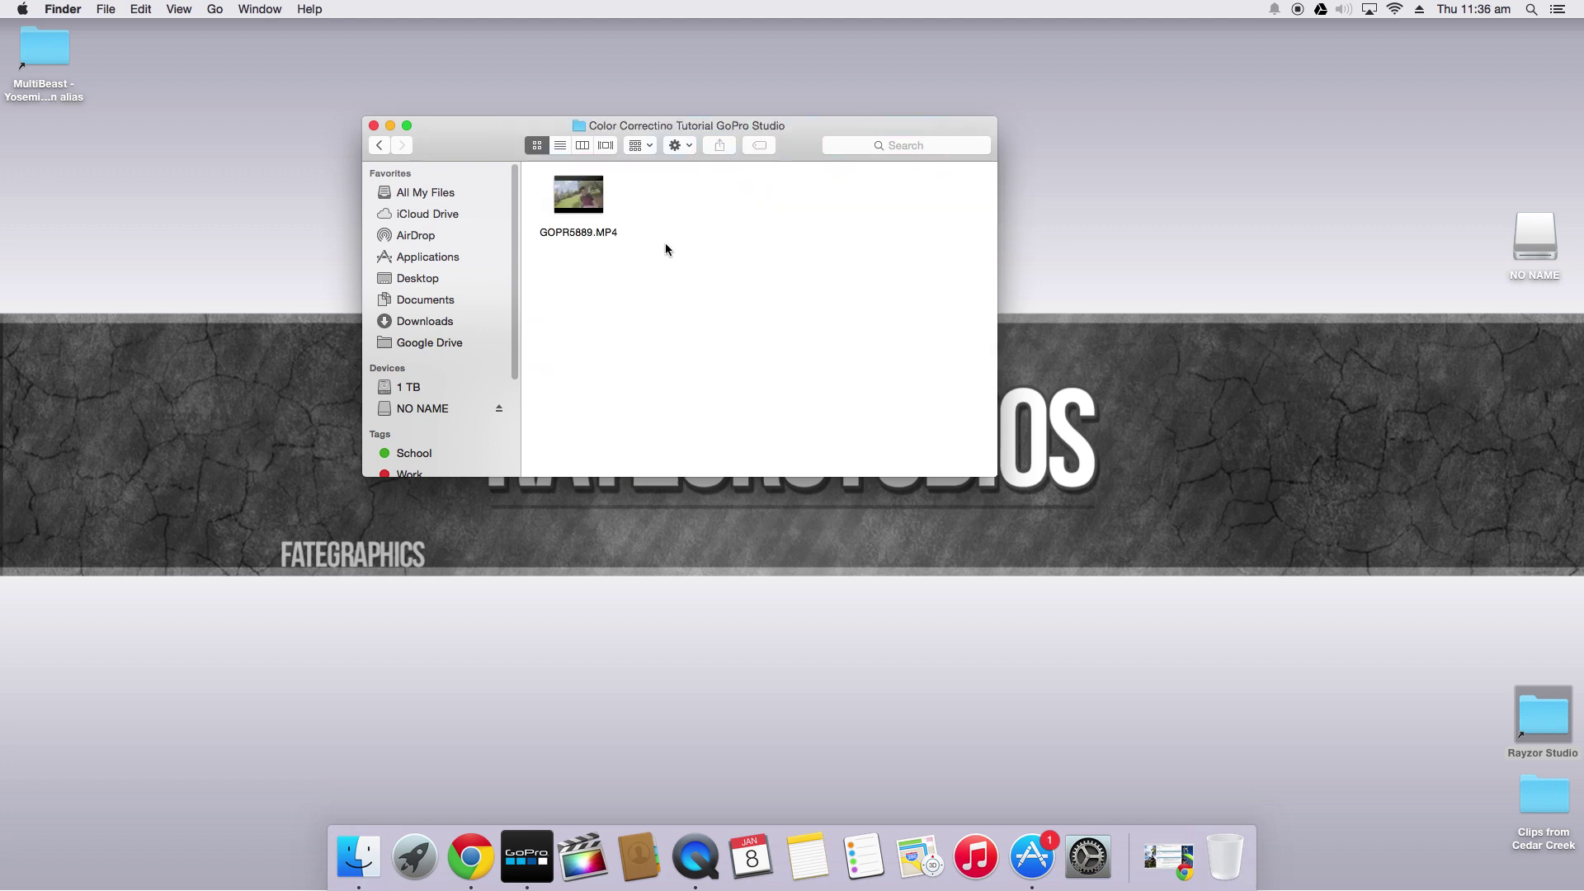
mouse_move(598, 217)
left_click(527, 858)
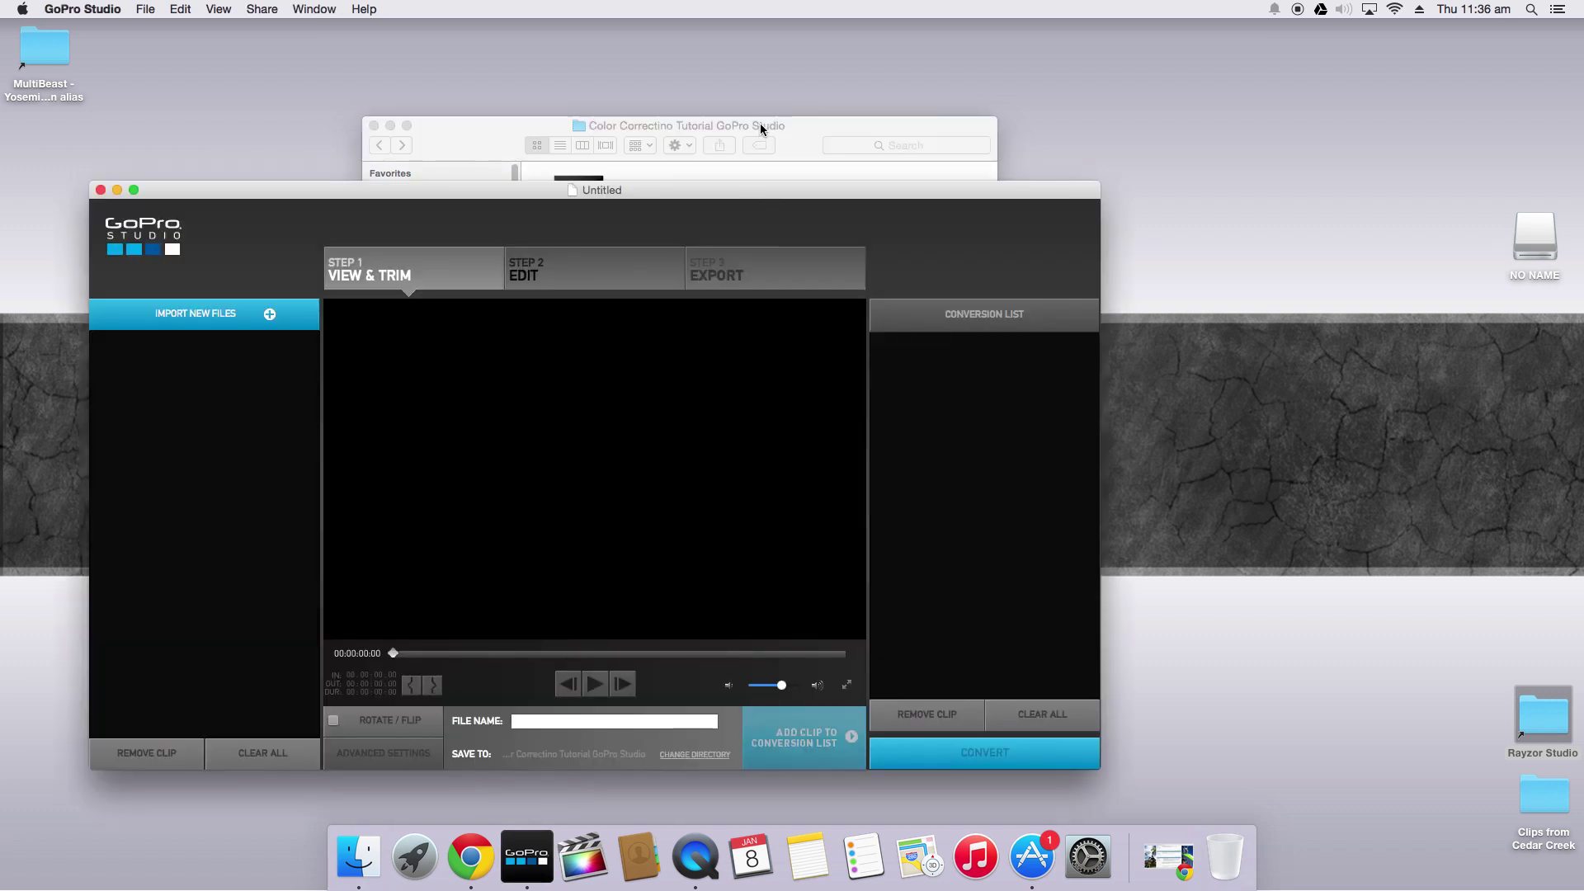
left_click_drag(761, 129, 1310, 217)
left_click_drag(1129, 282, 157, 439)
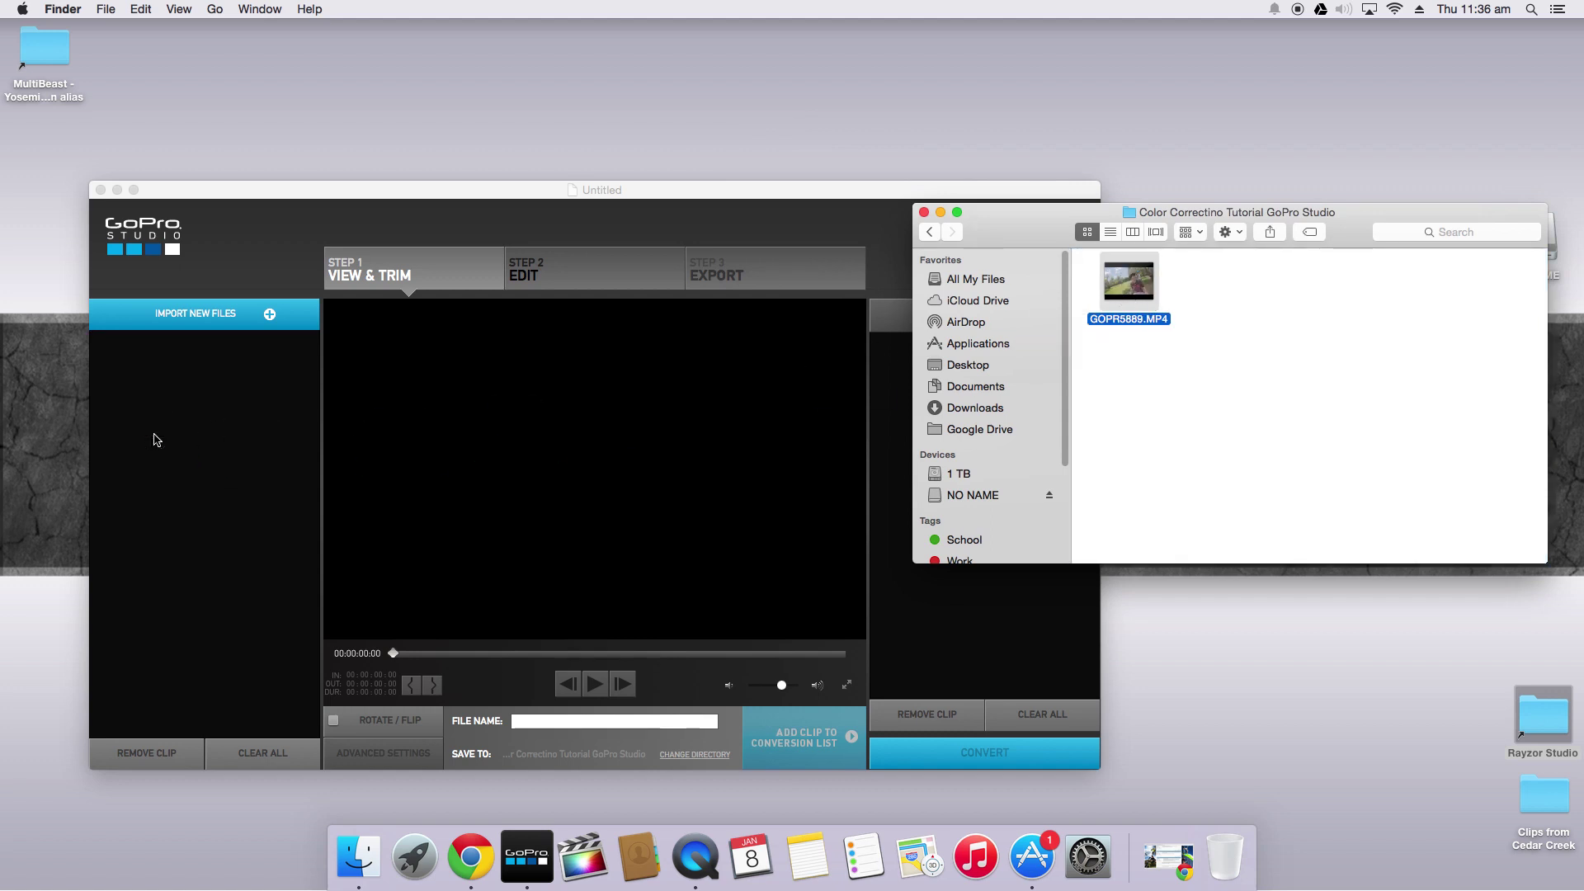
left_click(925, 214)
left_click(134, 190)
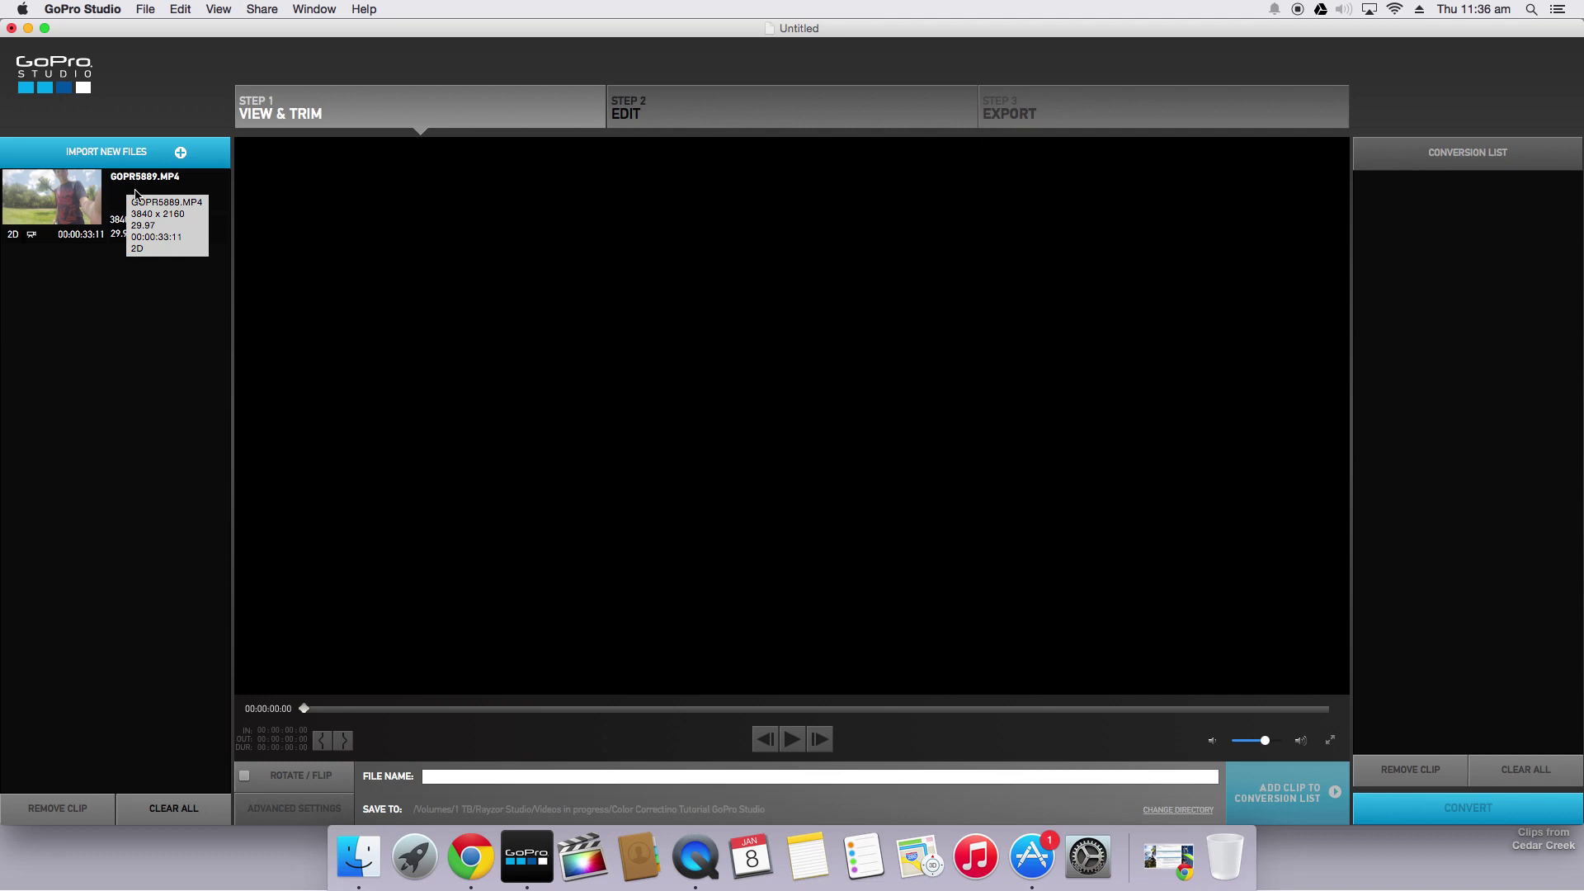
- Trim GOPR5889.MP4 with the in point at 00:00:23:19 and the out point at 00:00:28:28
left_click(136, 194)
left_click_drag(304, 708, 961, 713)
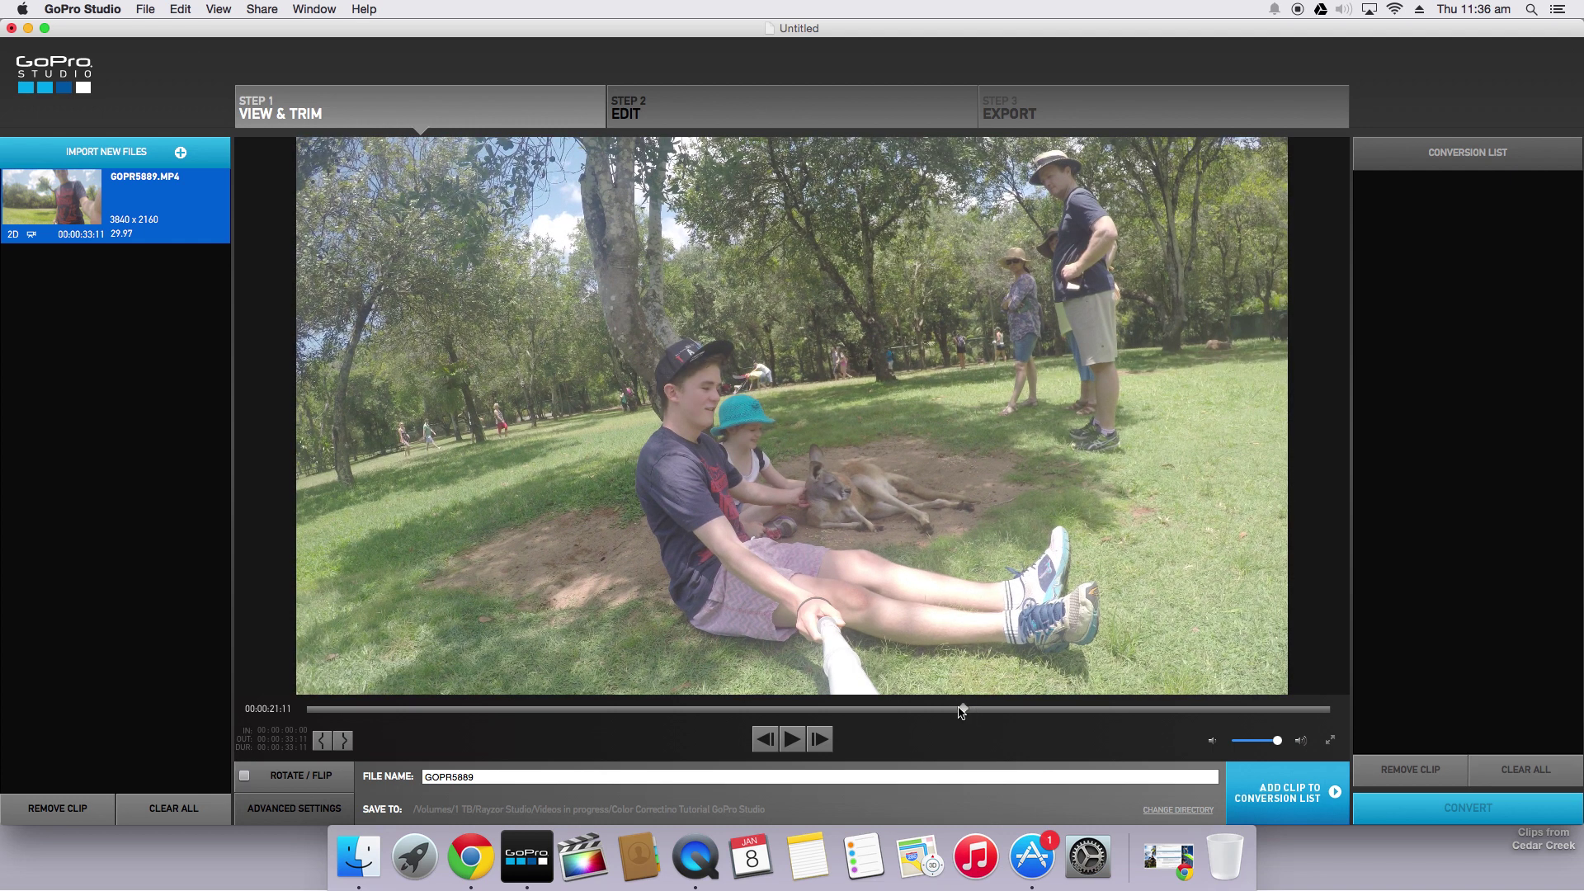
left_click_drag(969, 714, 1038, 714)
left_click(321, 740)
left_click_drag(1035, 711, 1197, 716)
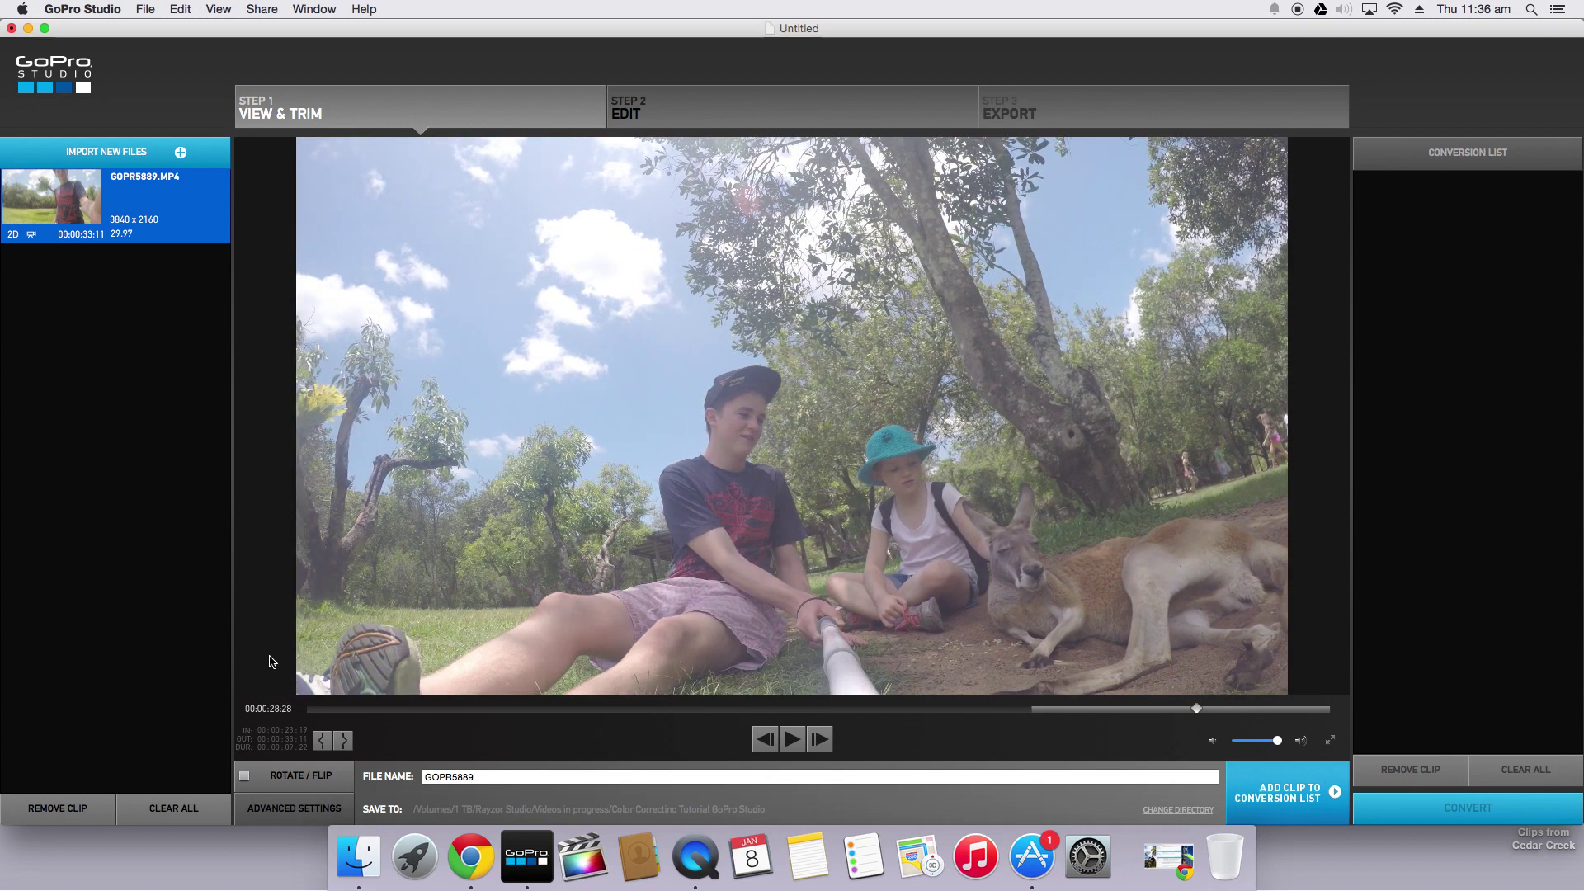
left_click(344, 745)
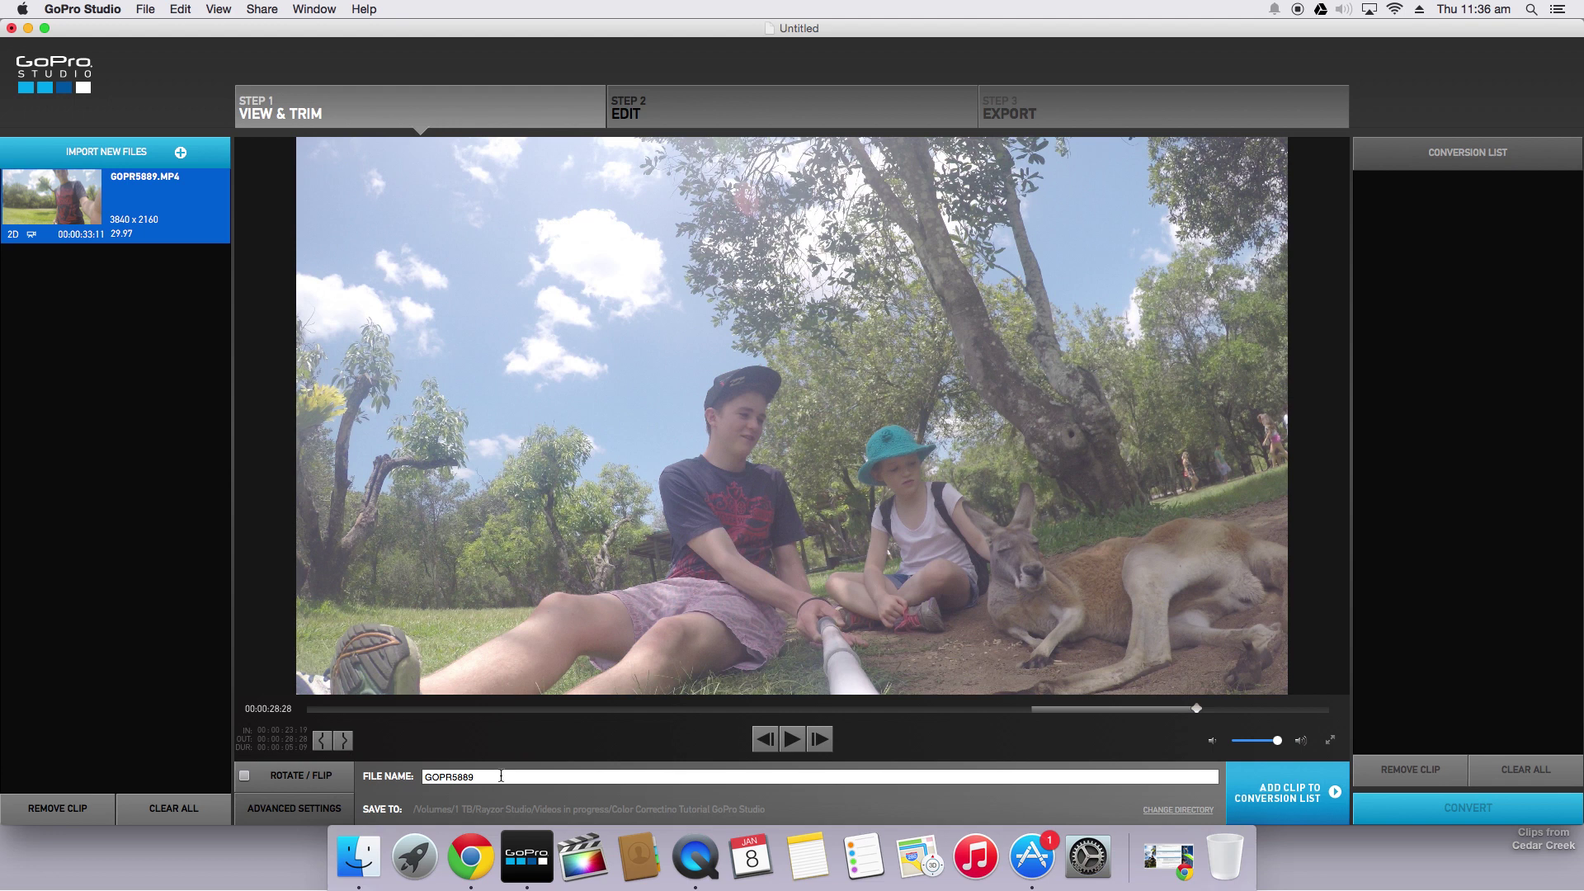
- Name the trimmed clip "Converted clip Kangaroo", keep source image size and frame rate with high quality, and convert it
double_click(500, 776)
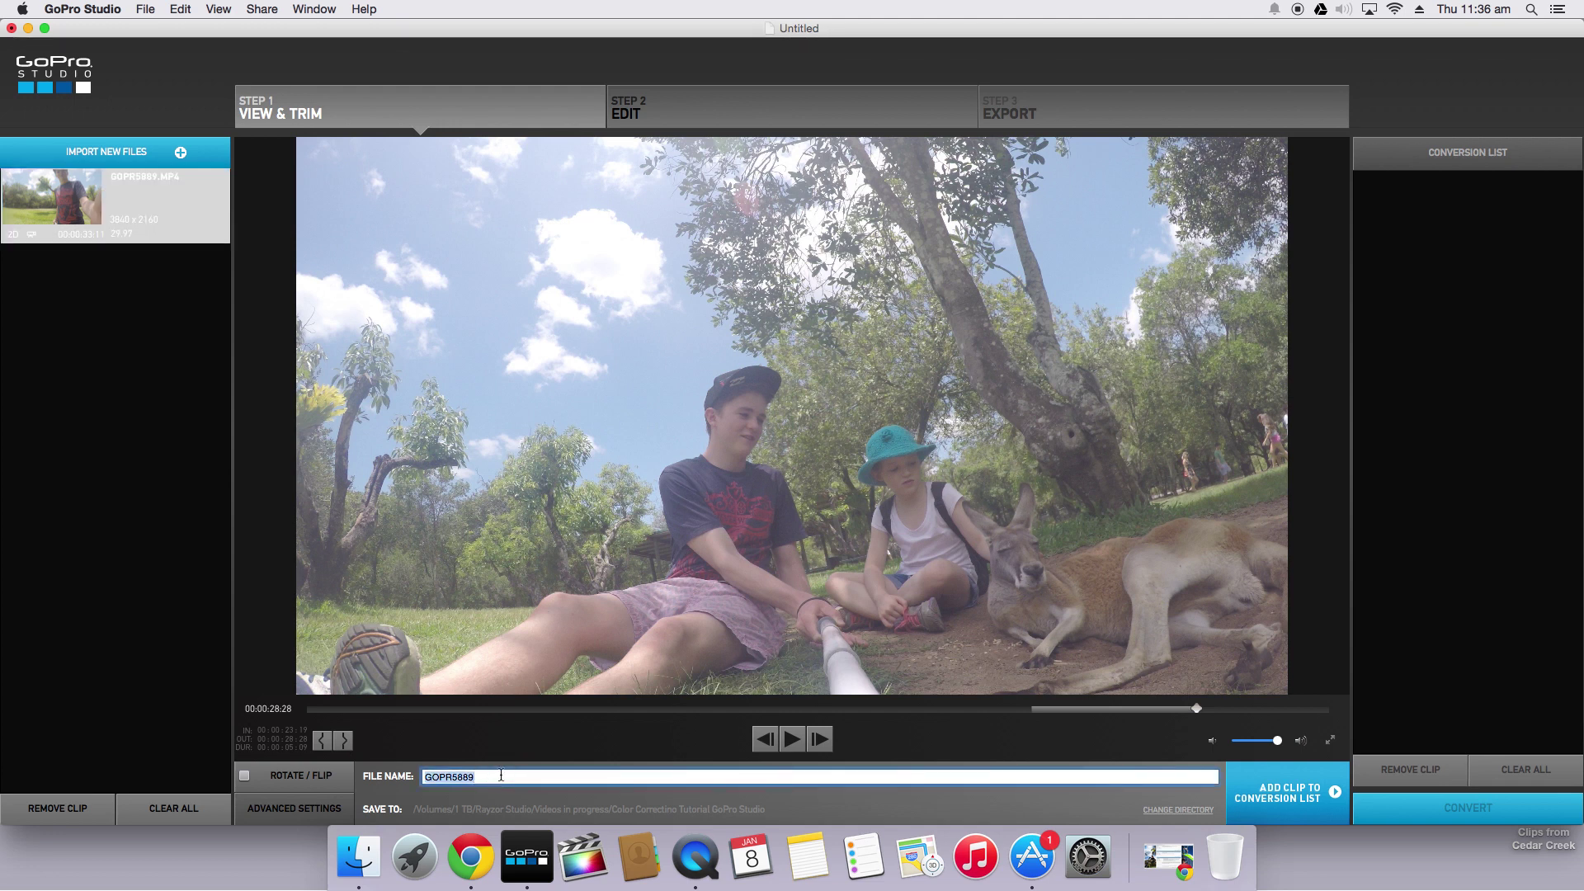
type("Converted clip Kangaroo")
left_click(318, 808)
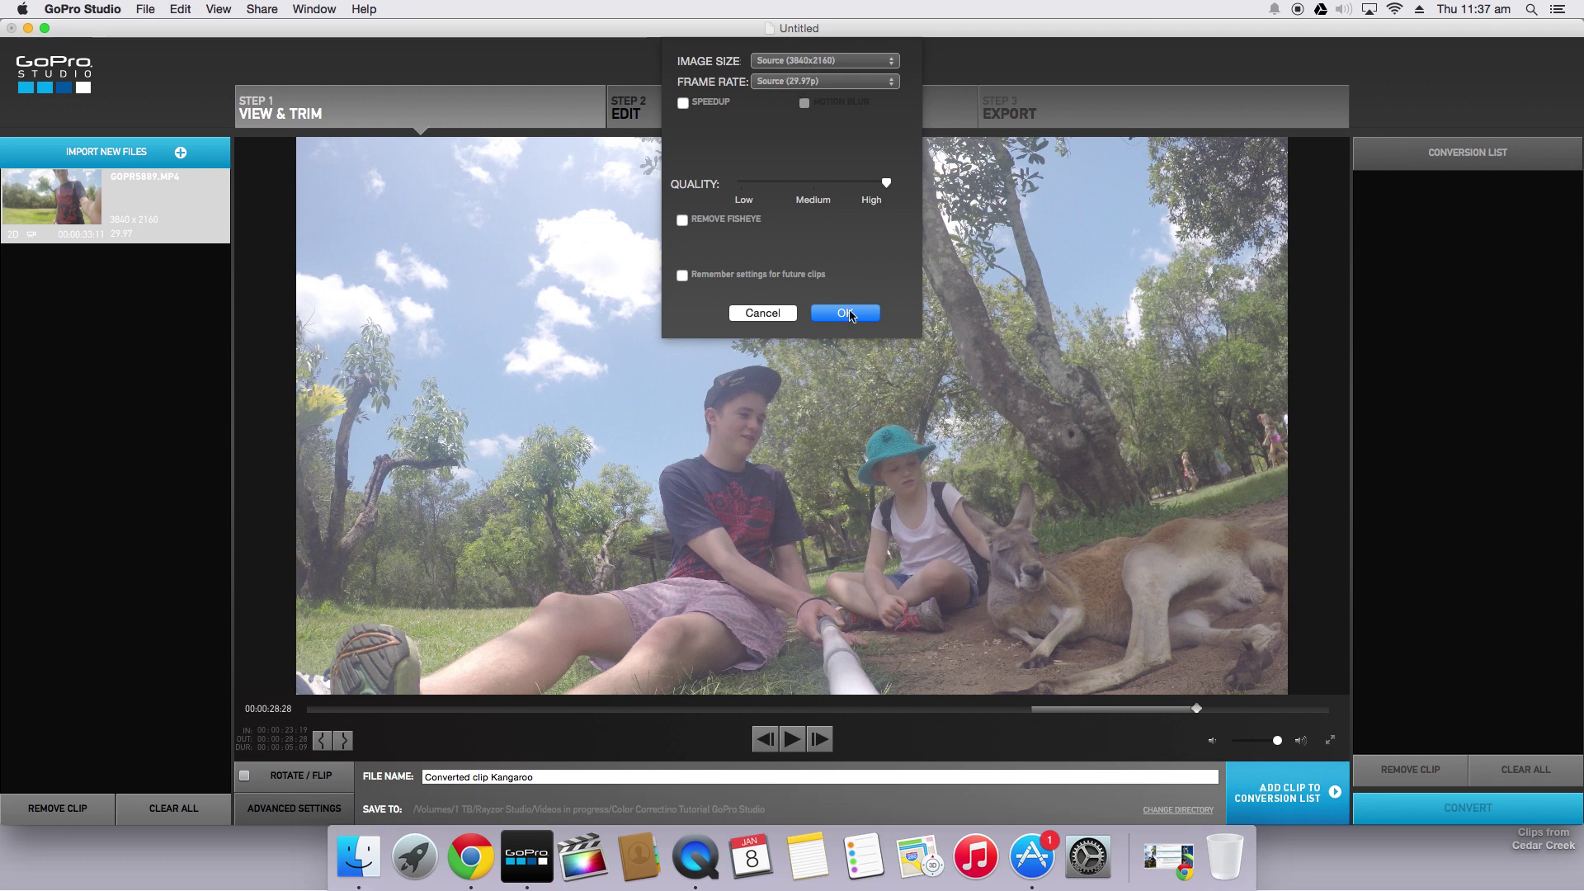
left_click(846, 313)
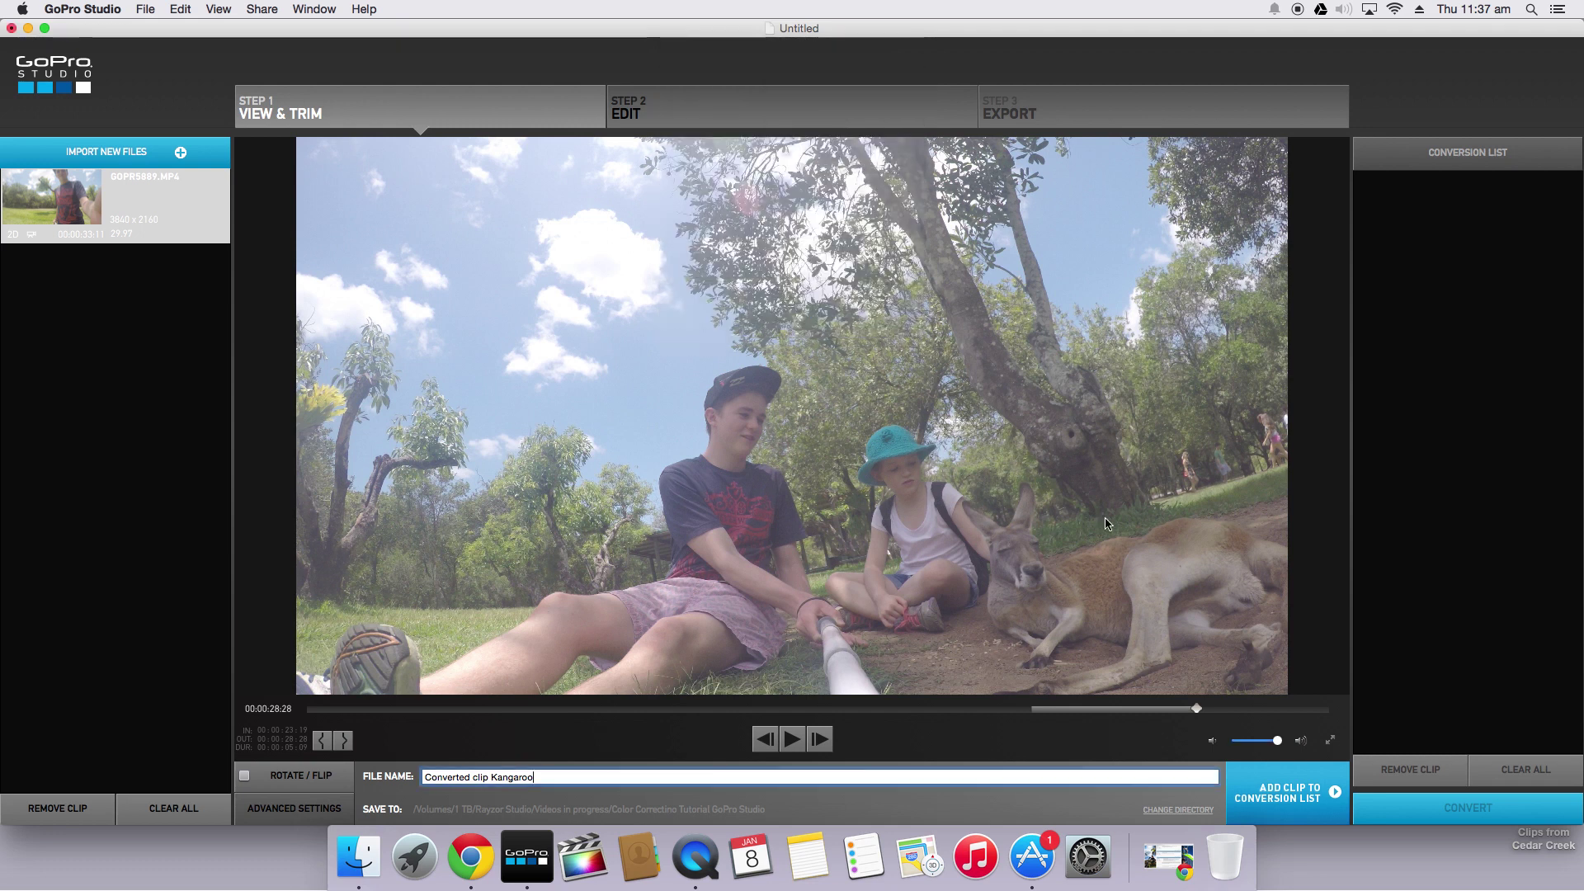
left_click(1289, 788)
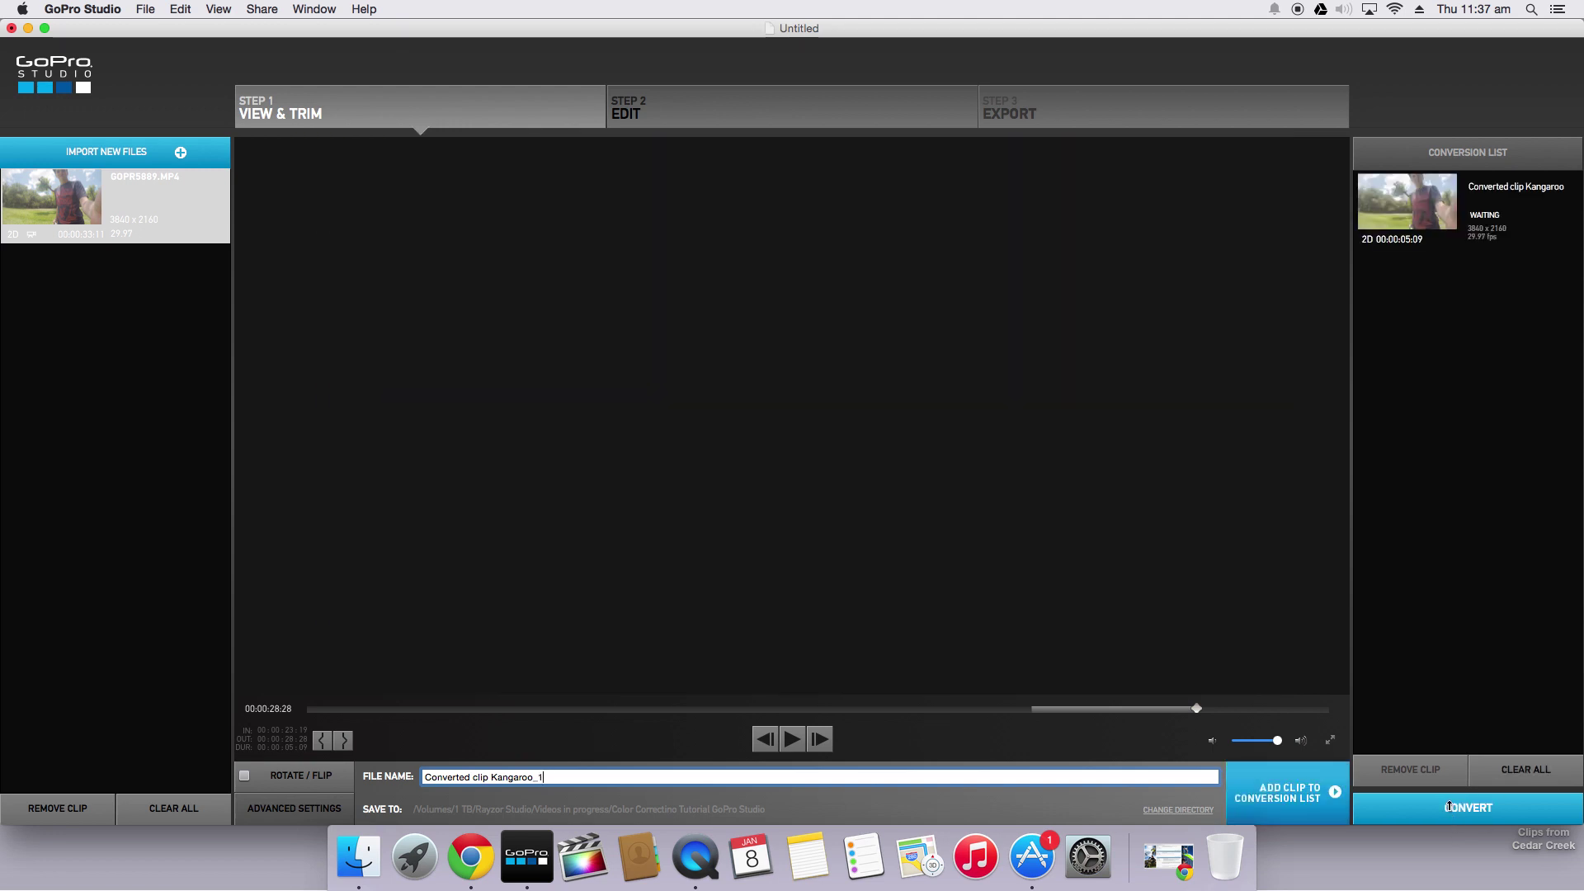
left_click(1450, 807)
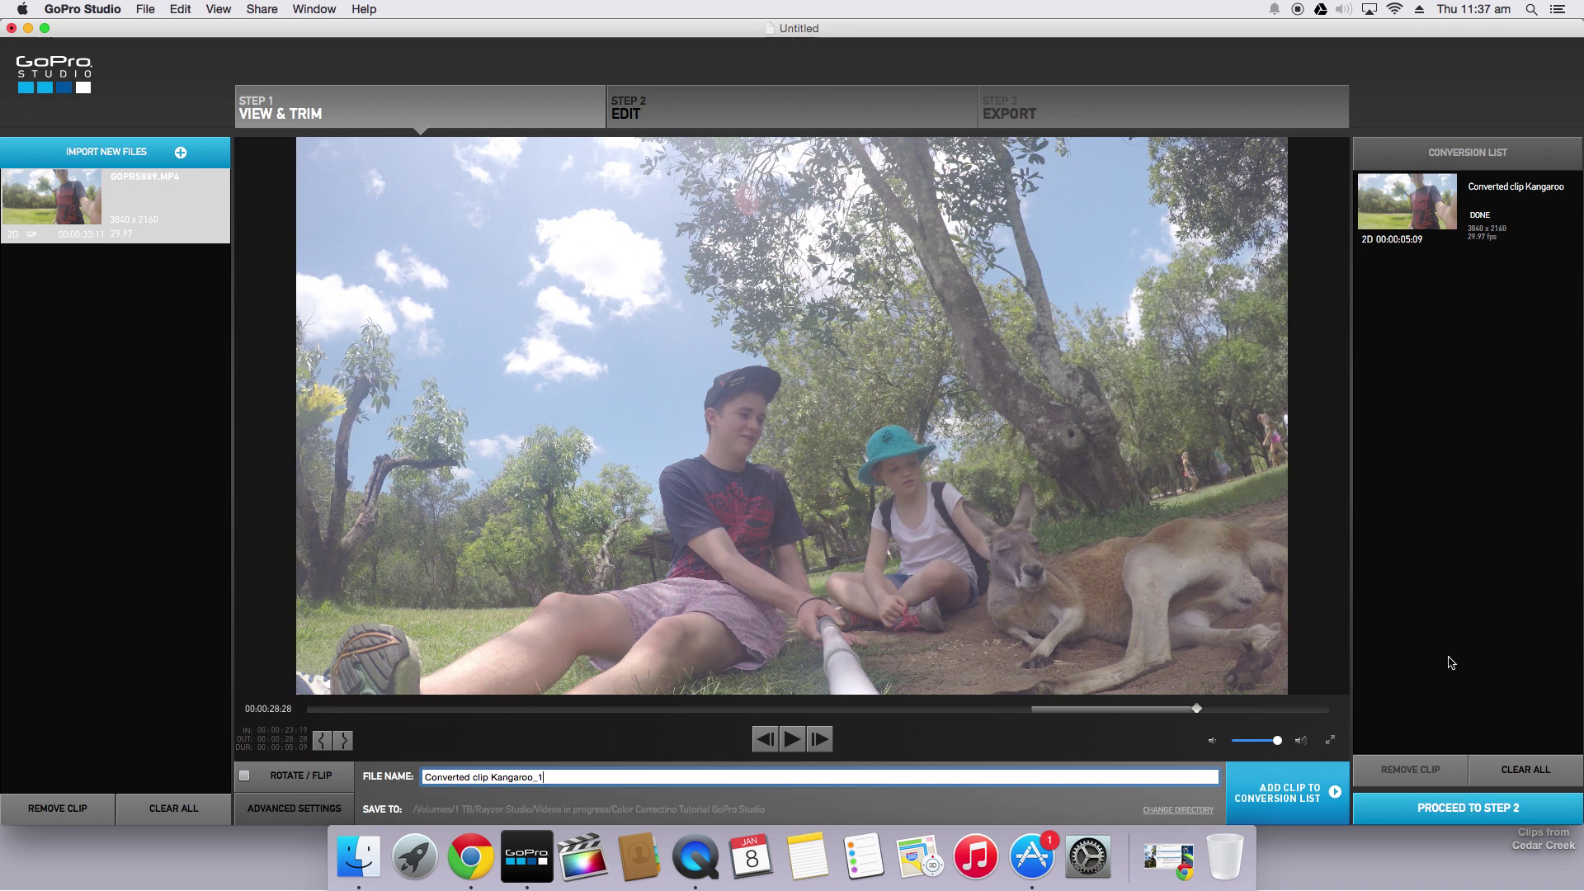
- Proceed to editing without a template and place the converted kangaroo clip on the video track
left_click(1472, 809)
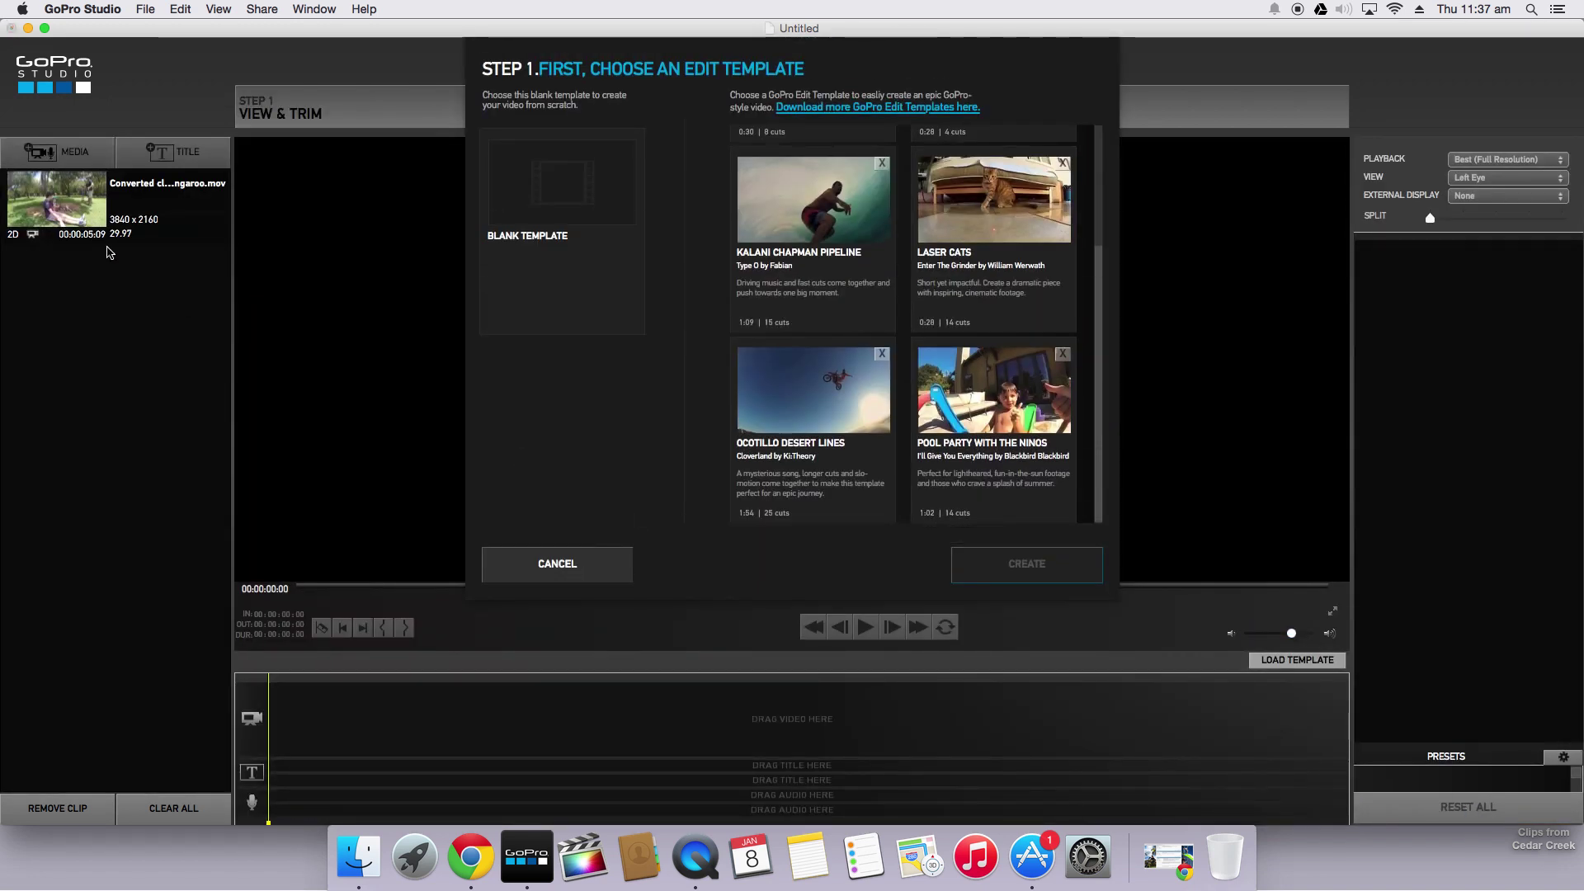
left_click(558, 564)
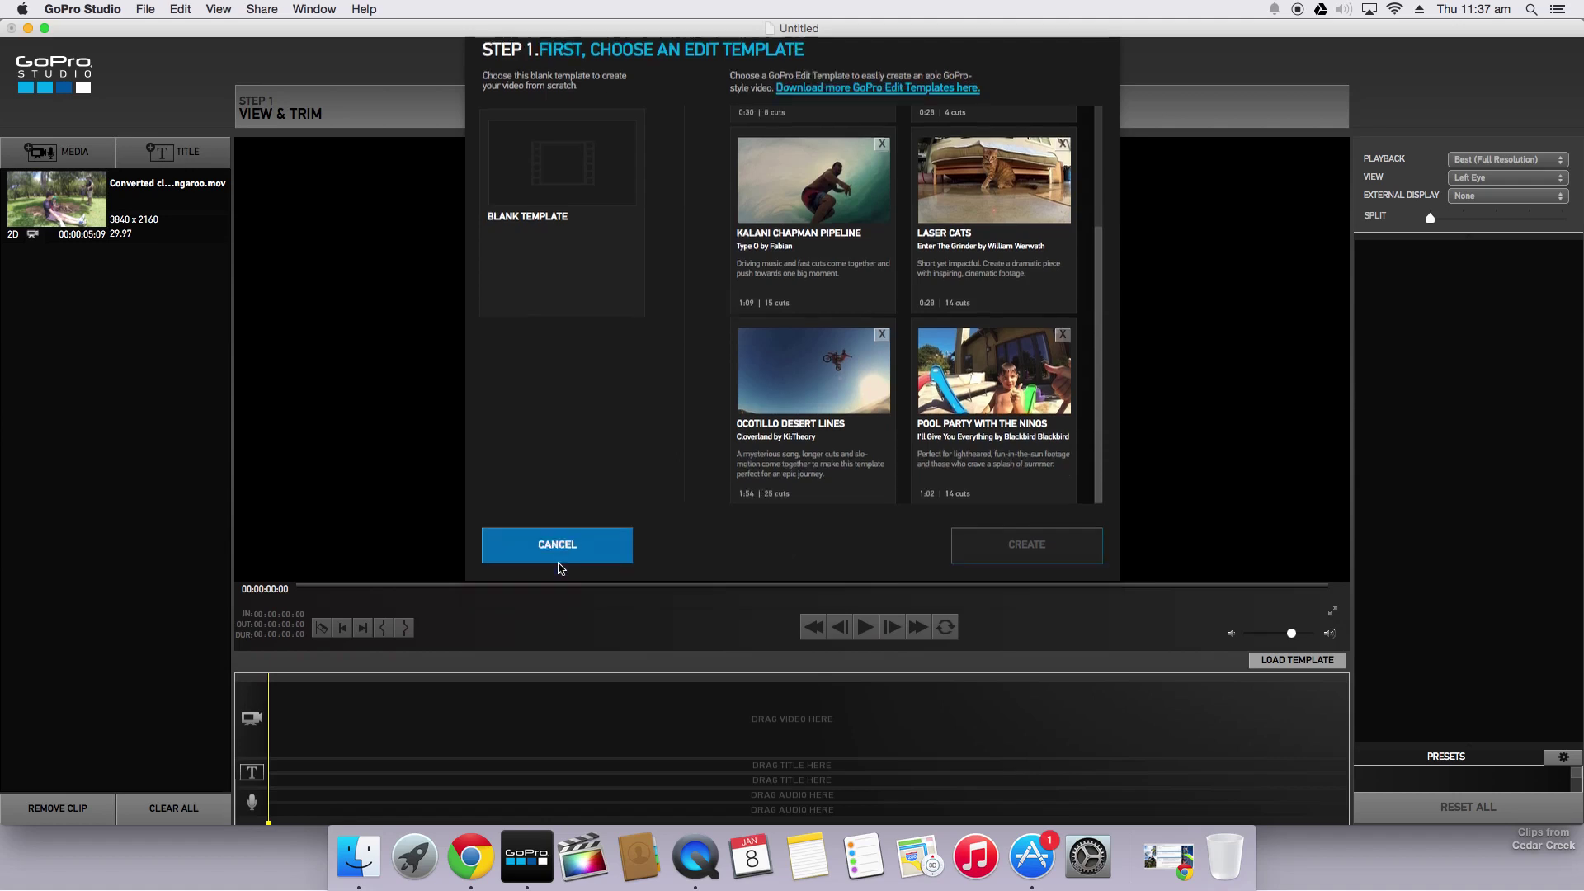
left_click_drag(82, 198, 408, 710)
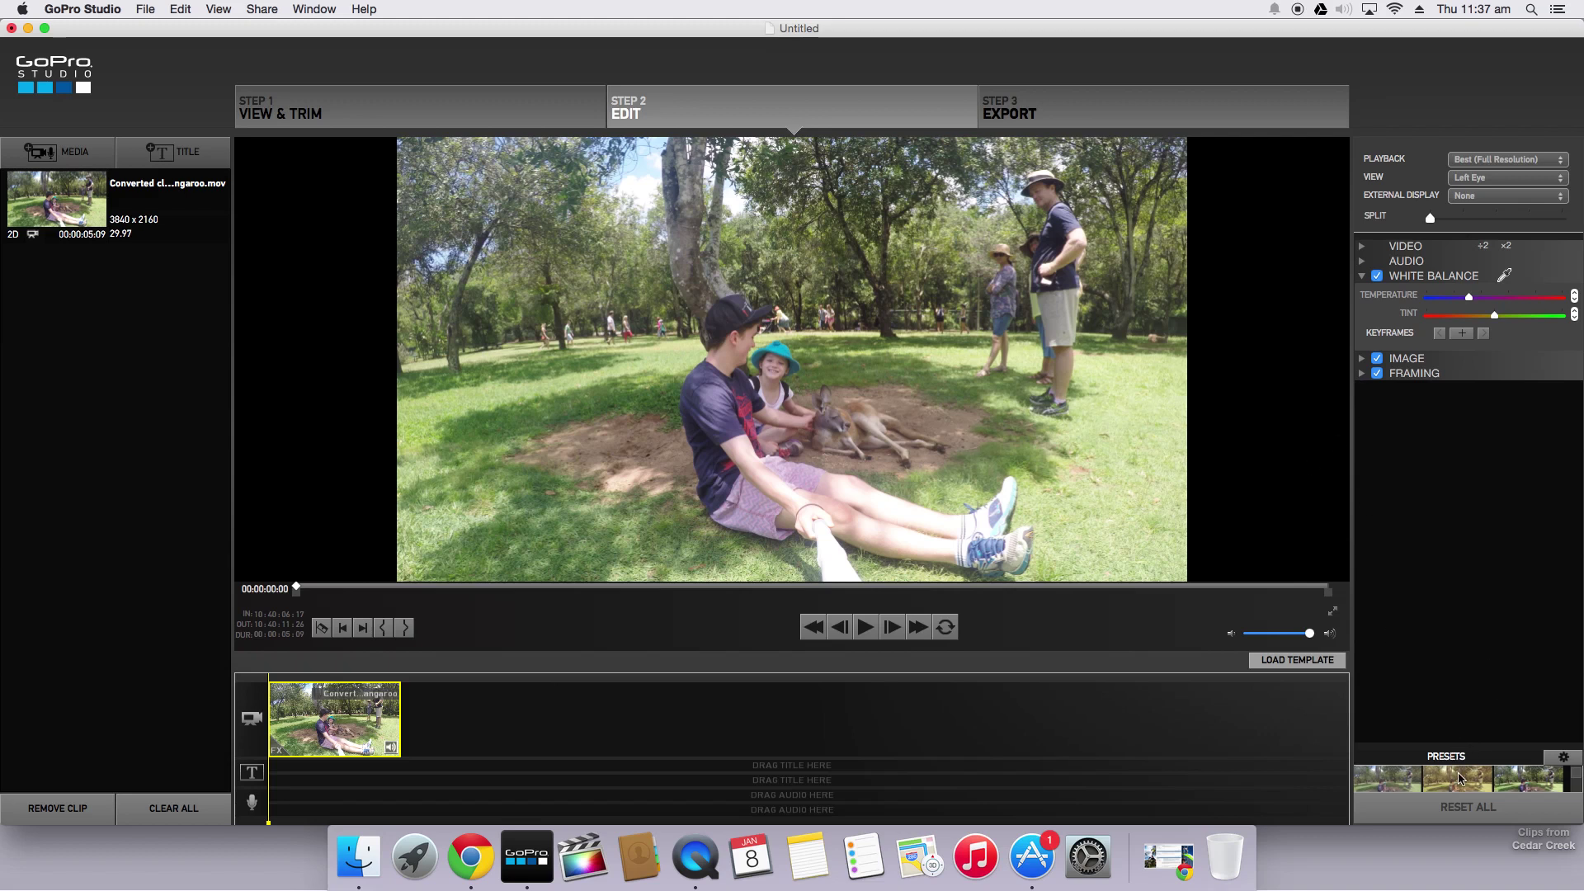
- Browse the presets and apply "none" to the kangaroo clip
scroll(1541, 776, "down", 5)
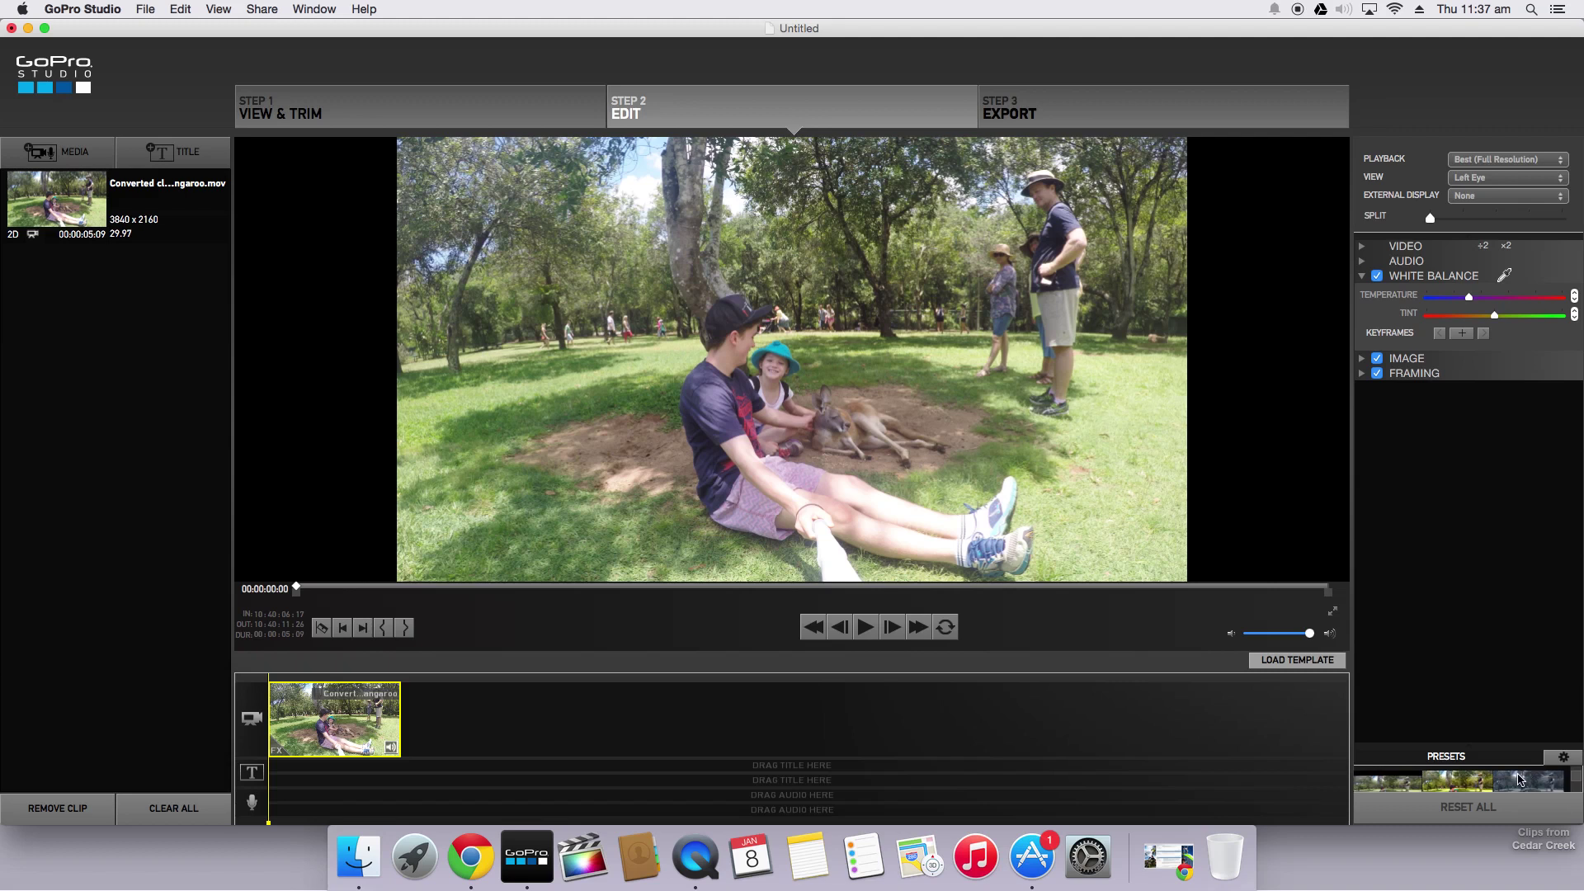
left_click(1525, 769)
scroll(1500, 775, "up", 5)
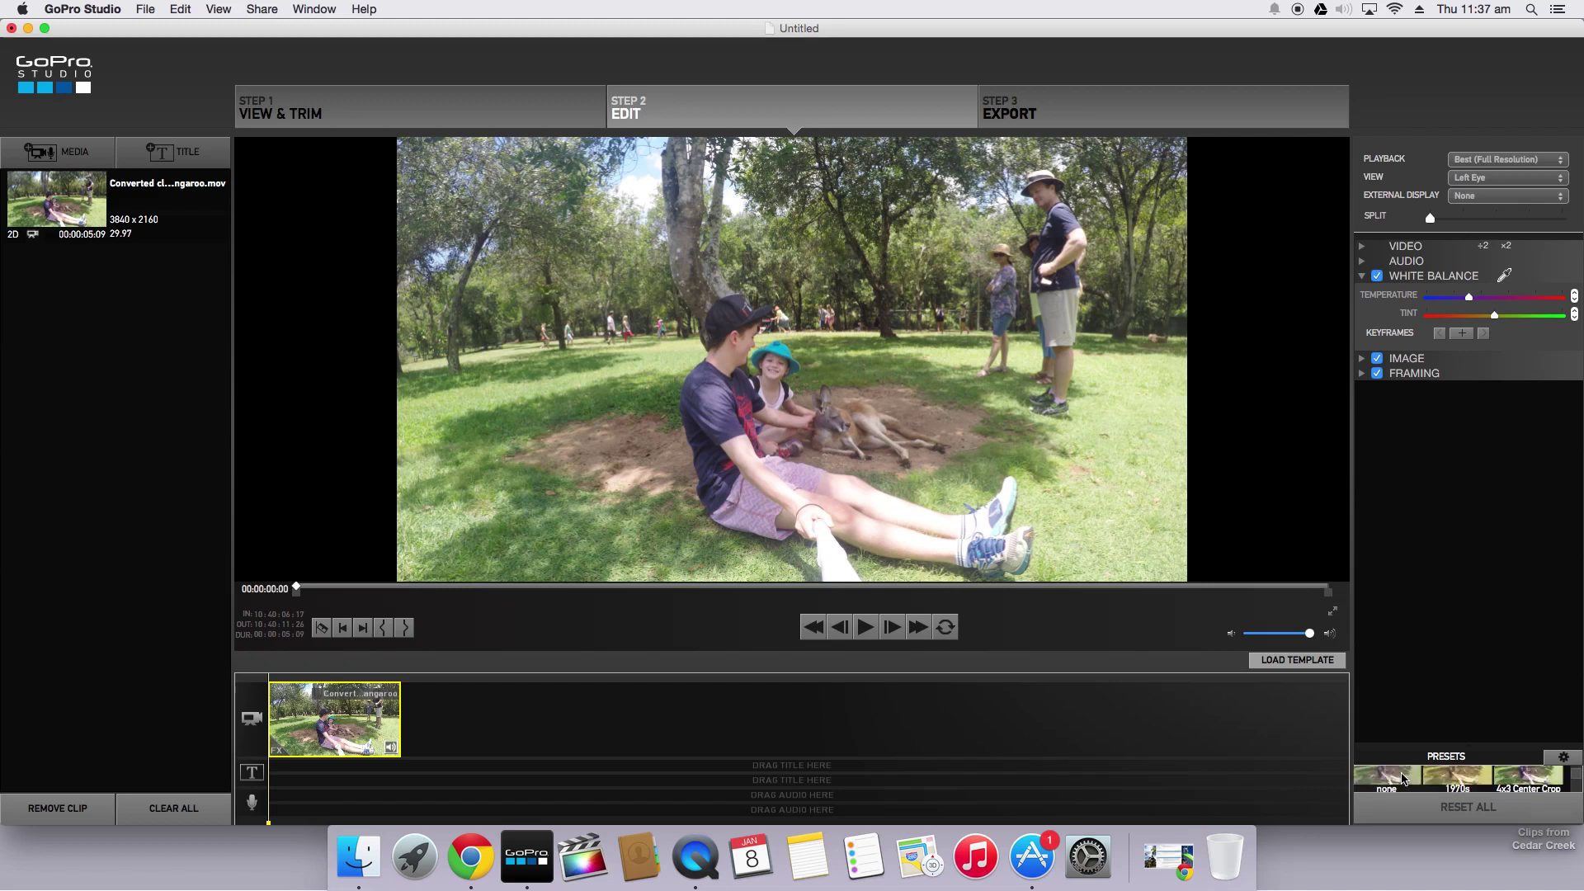
left_click(1400, 775)
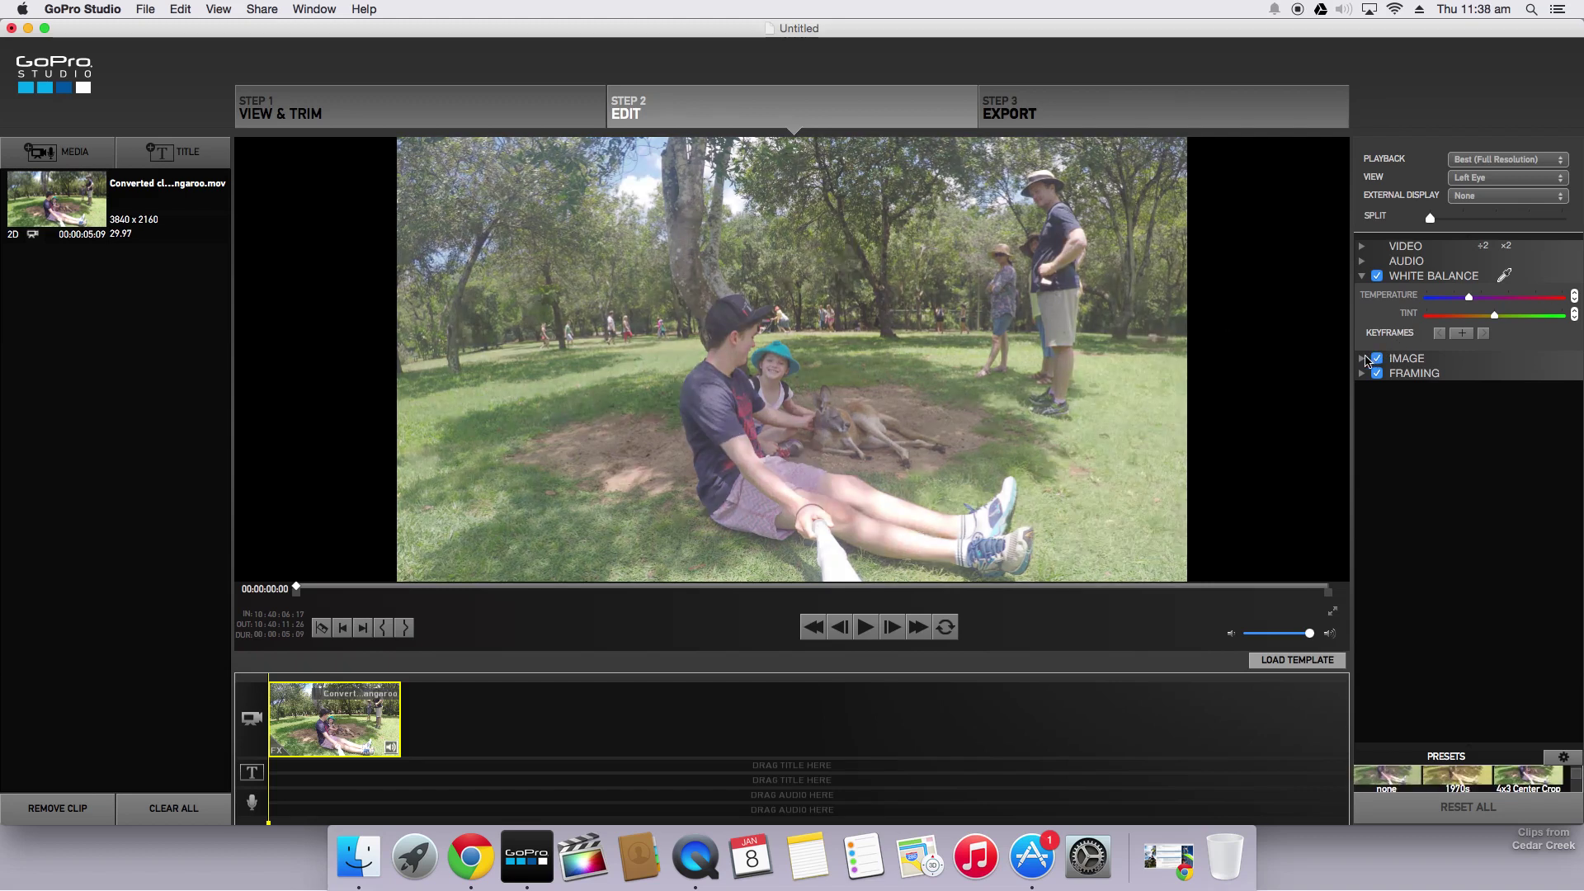
- Warm the clip's white balance temperature slightly, using a frame around 10:40:09:27 as reference
left_click(1362, 360)
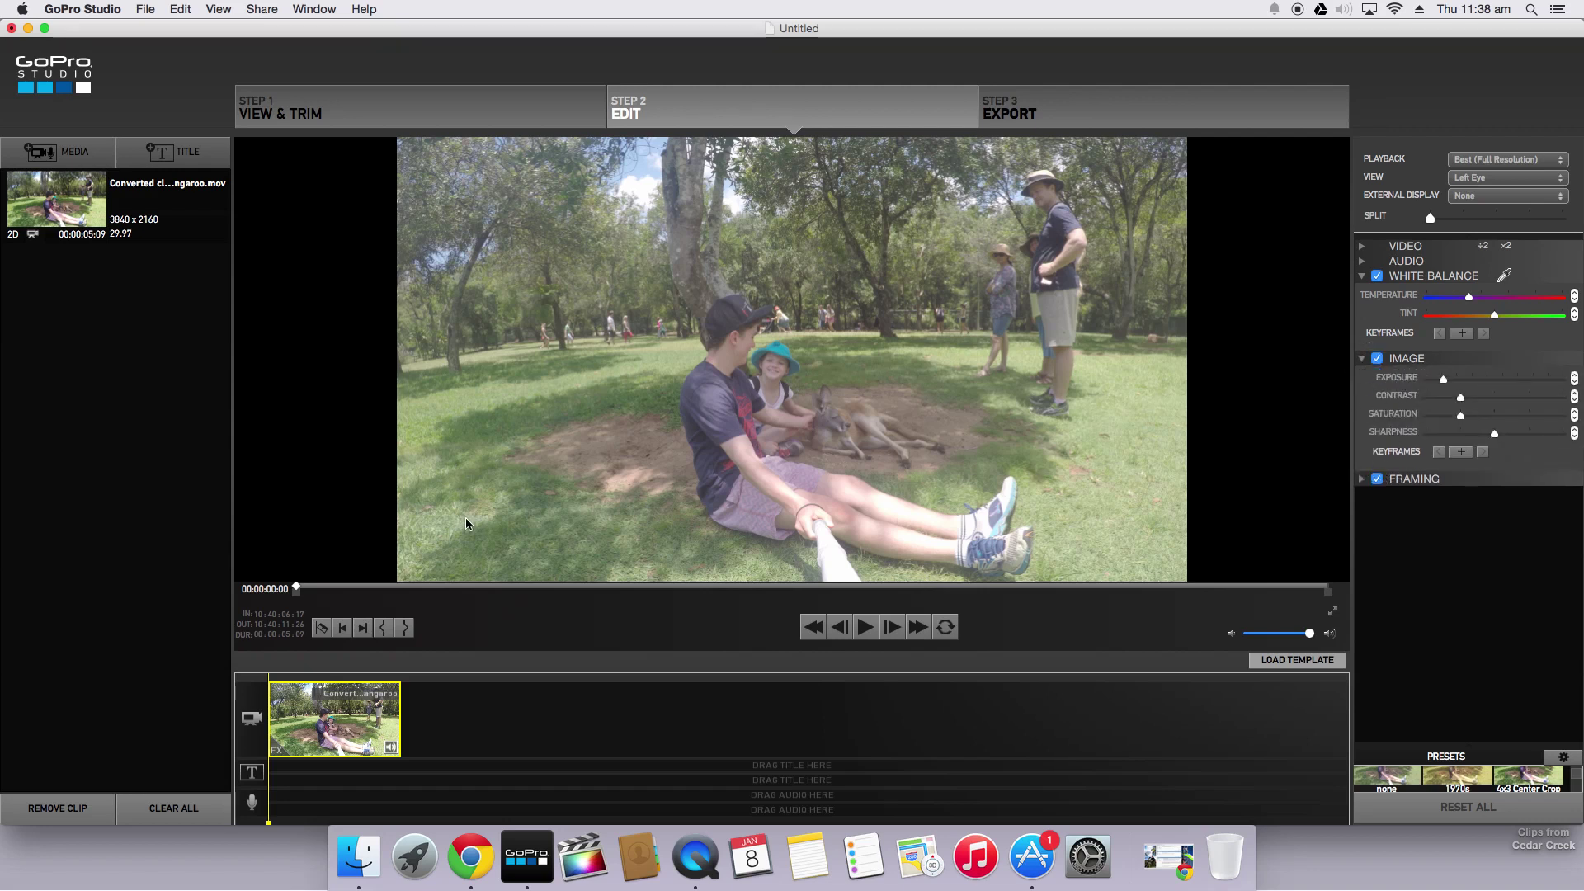
left_click_drag(297, 591, 956, 583)
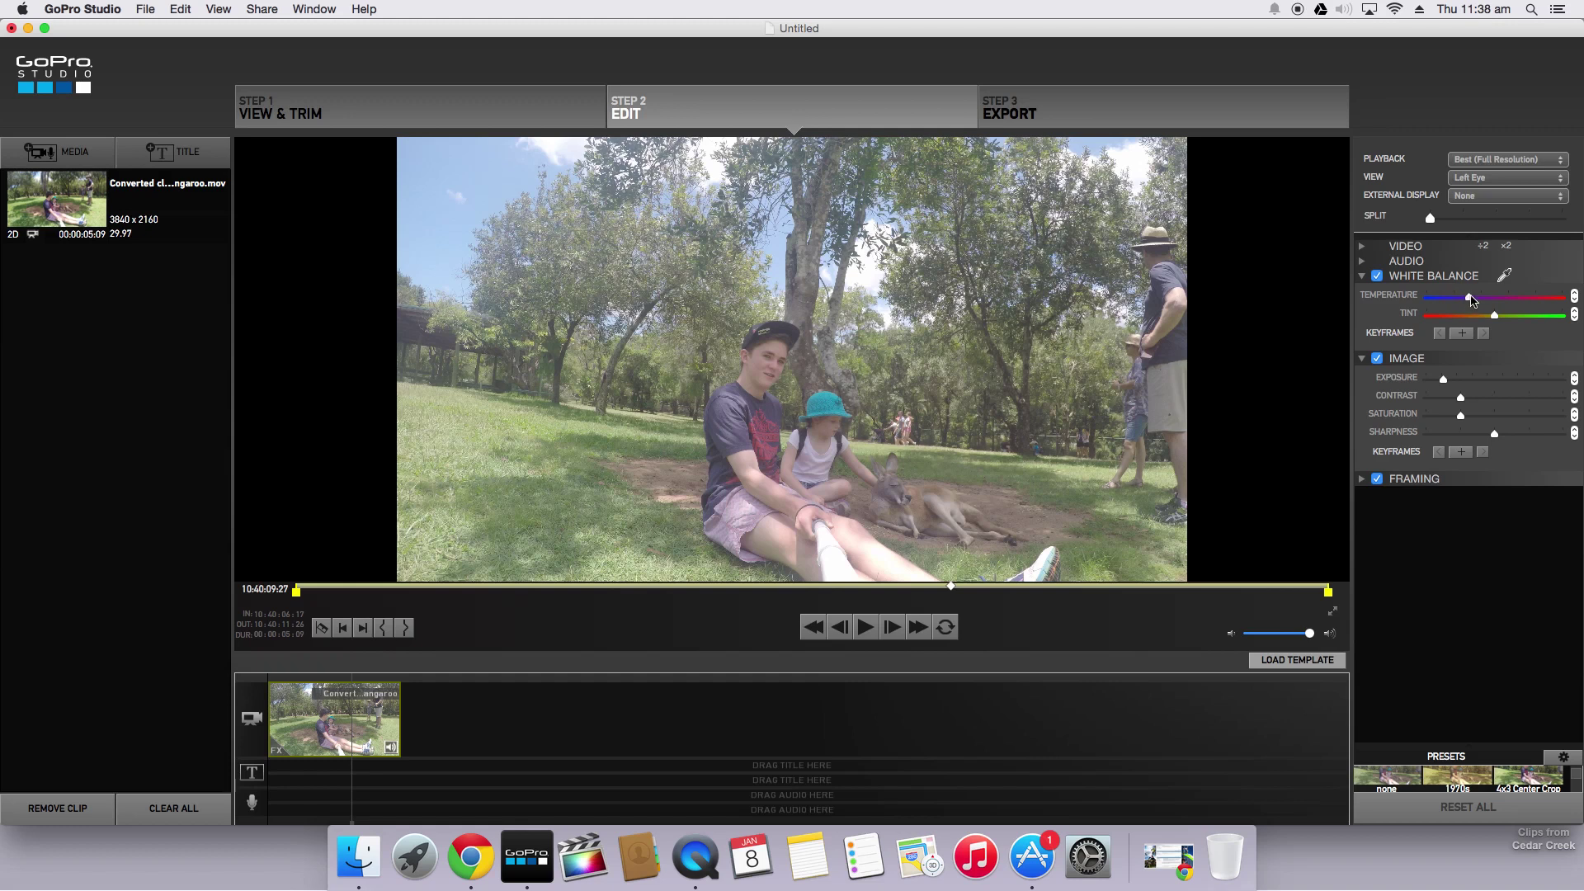
mouse_move(1469, 303)
left_mouse_down()
mouse_move(1423, 303)
mouse_move(1570, 304)
mouse_move(1475, 303)
left_mouse_up()
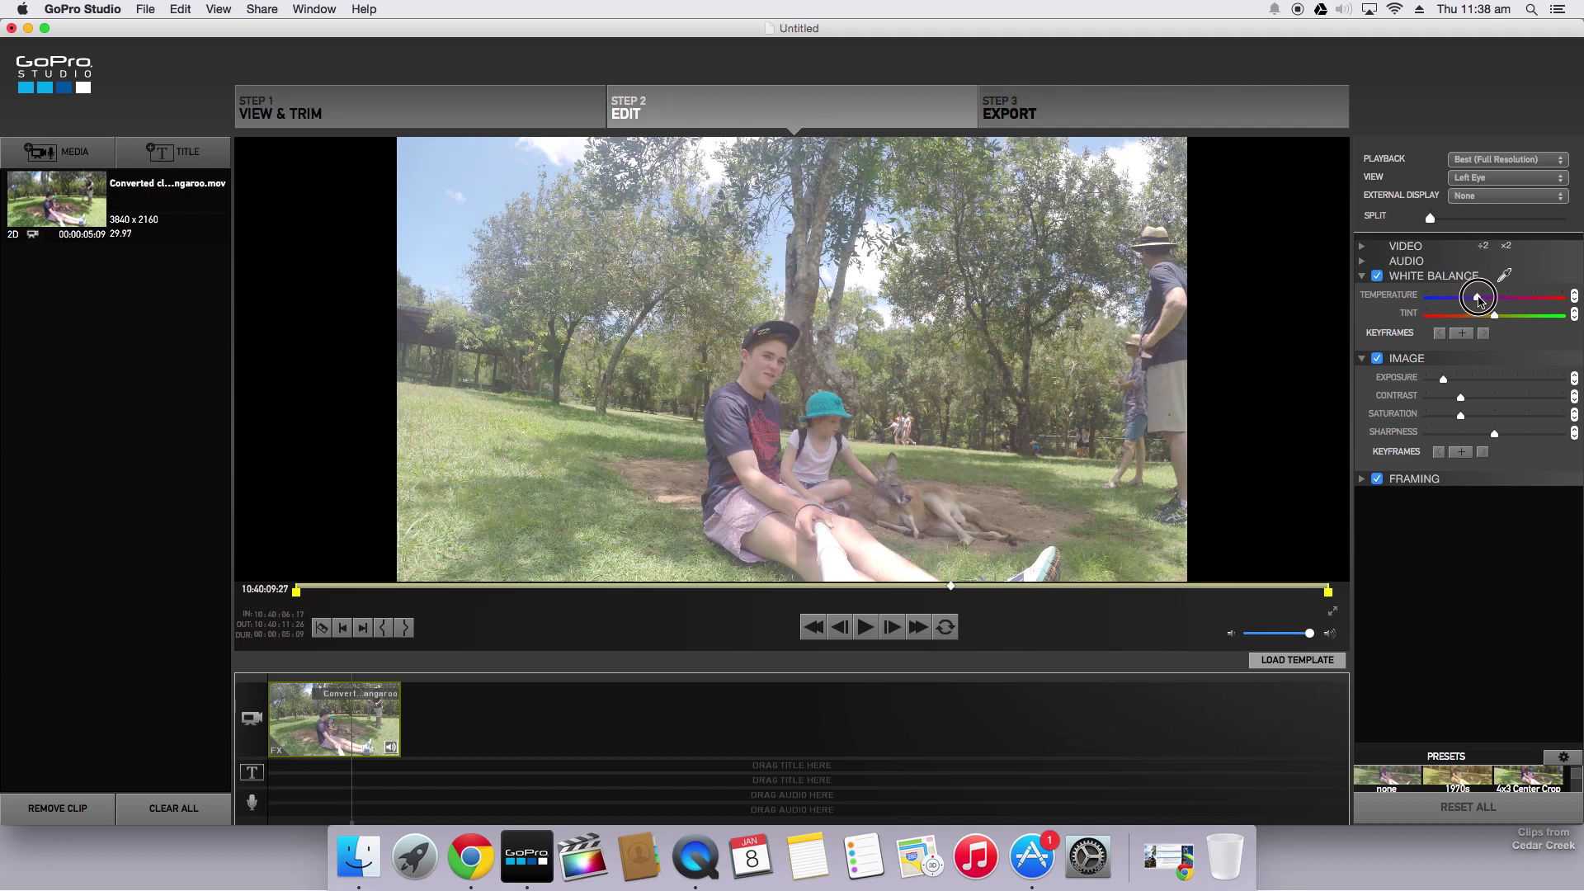
left_click_drag(1478, 300, 1470, 301)
left_click_drag(1469, 302, 1481, 300)
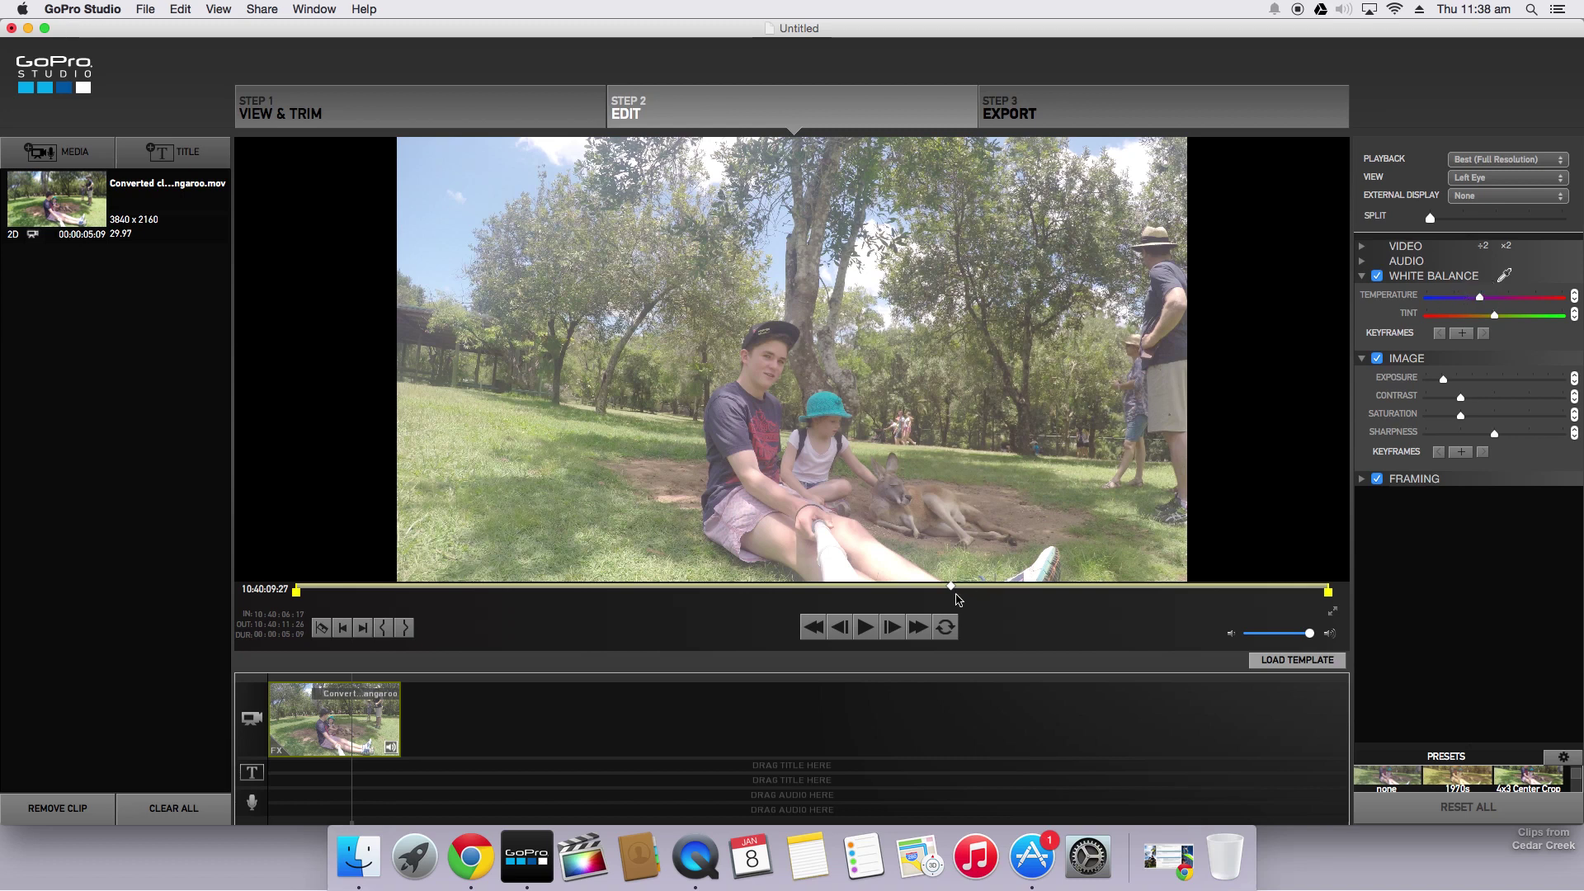
mouse_move(953, 591)
left_mouse_down()
mouse_move(711, 578)
mouse_move(949, 586)
left_mouse_up()
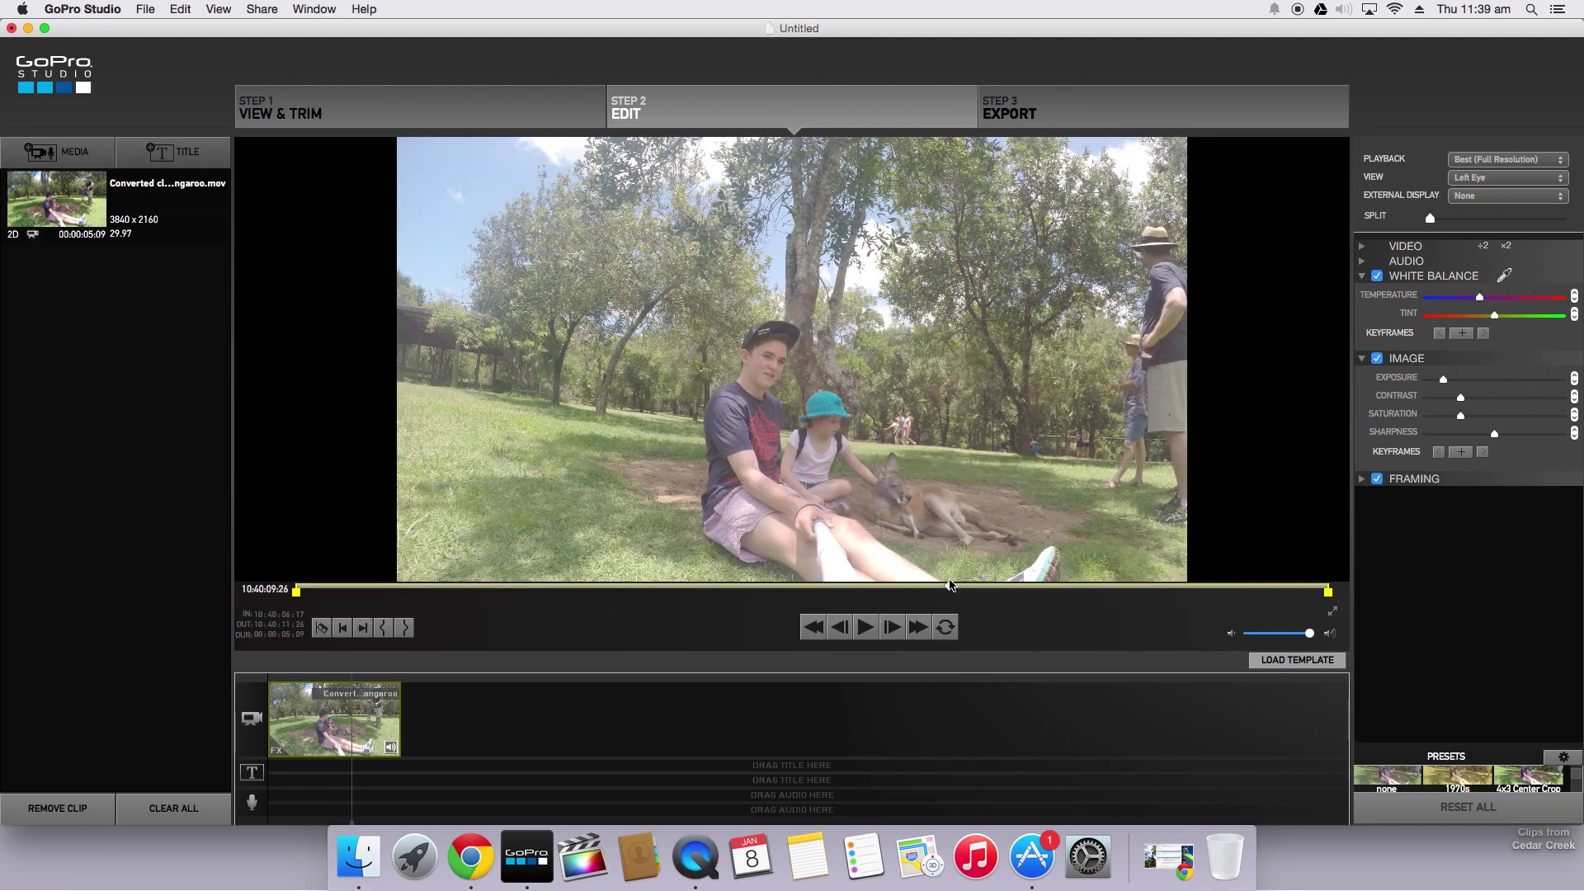
- Test a strong red tint on the clip, settling on a tint just slightly towards red
left_click(1494, 317)
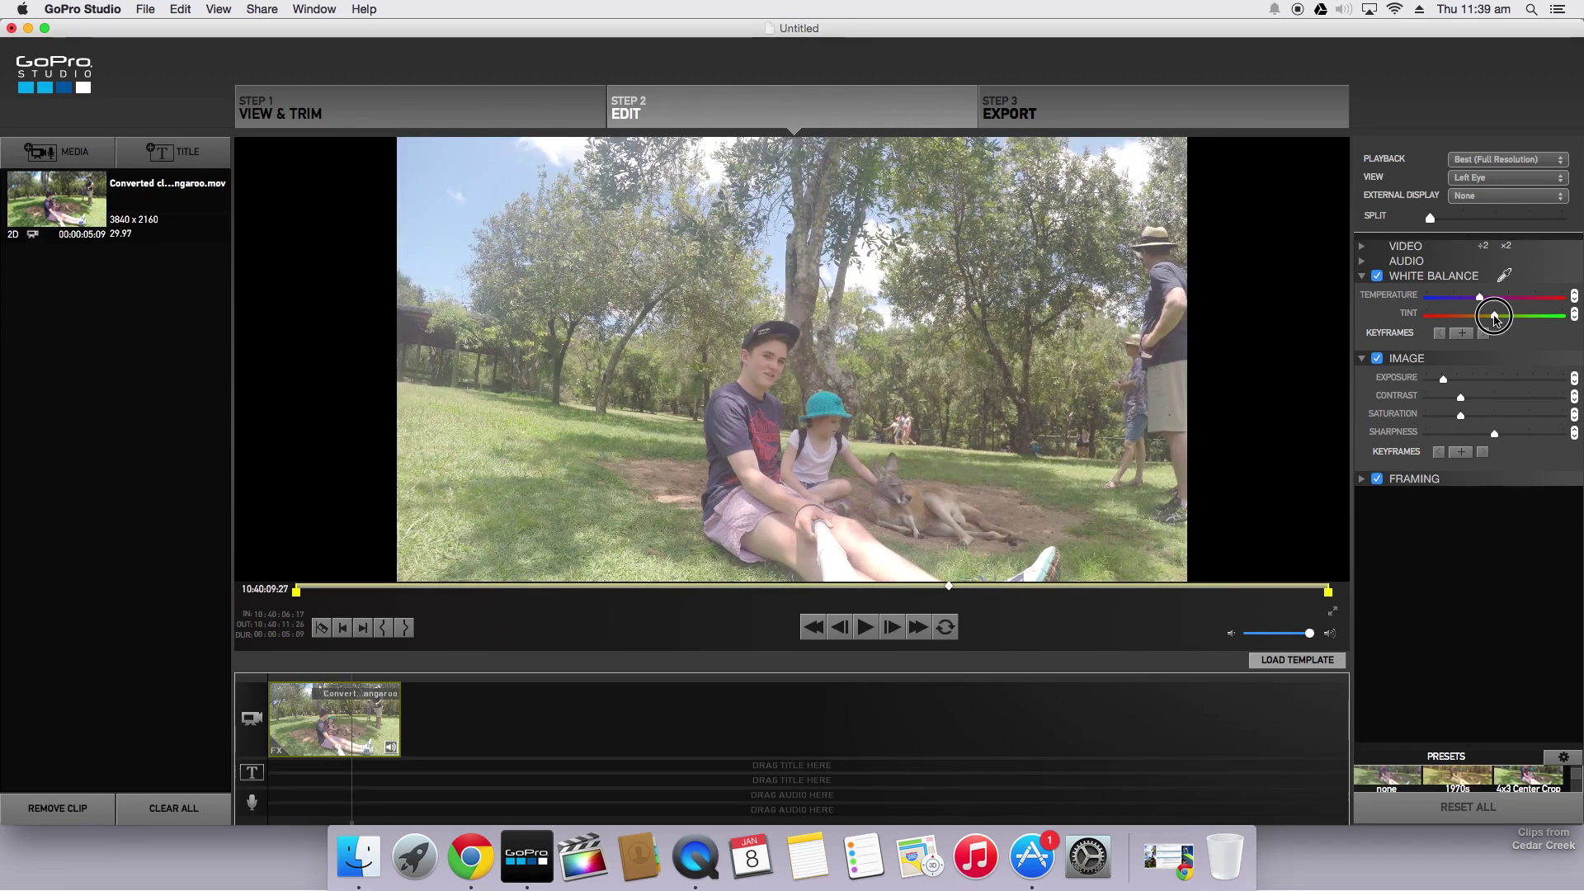
left_click_drag(1494, 320, 1446, 324)
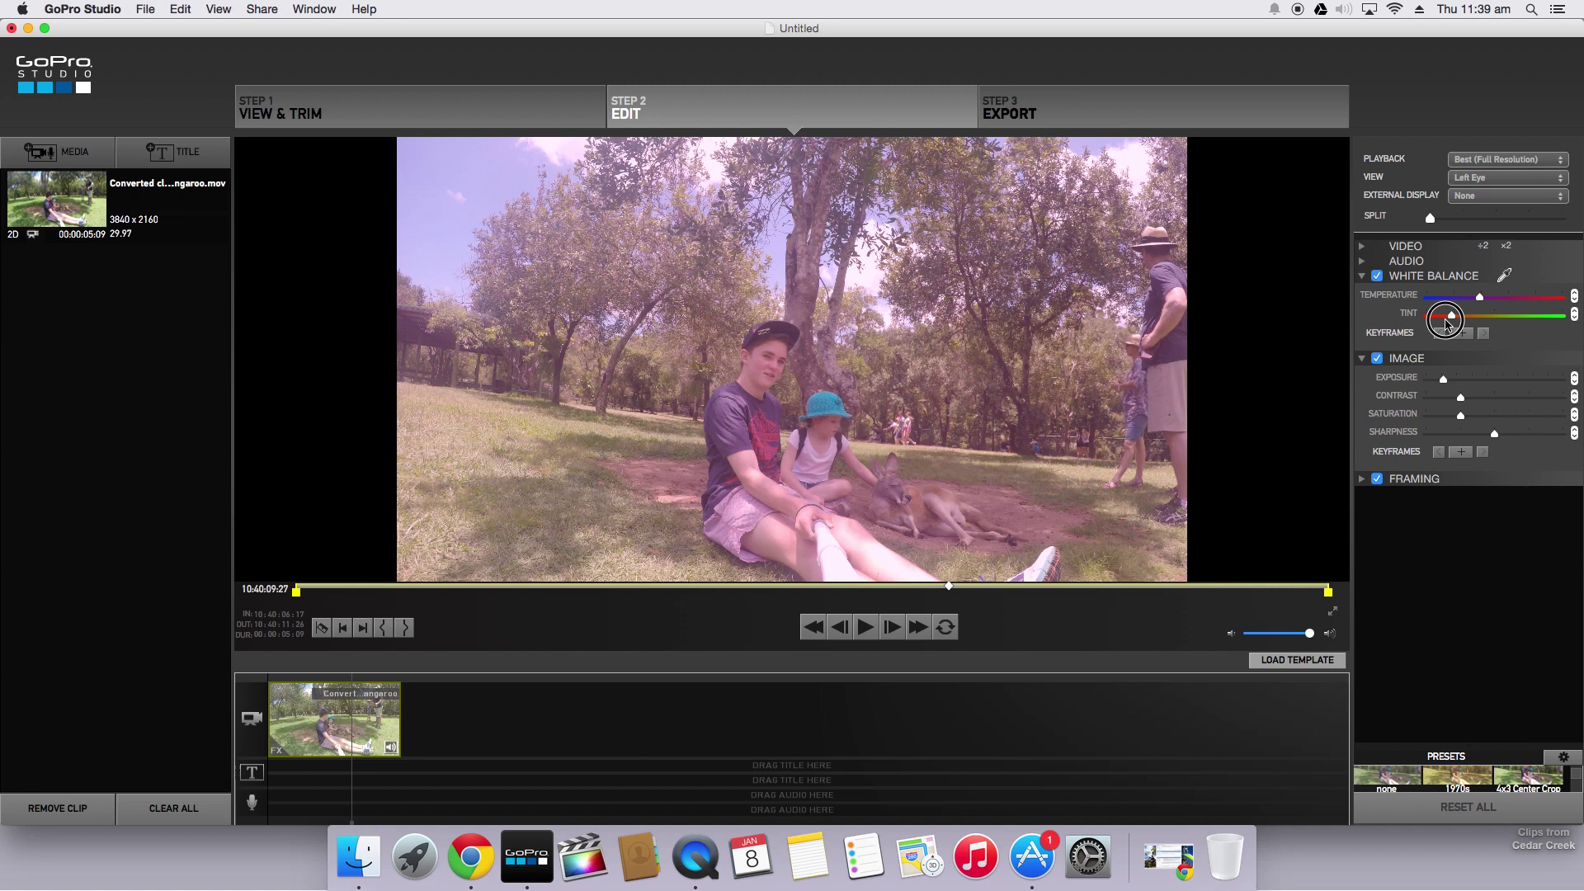
left_click_drag(1446, 324, 1491, 323)
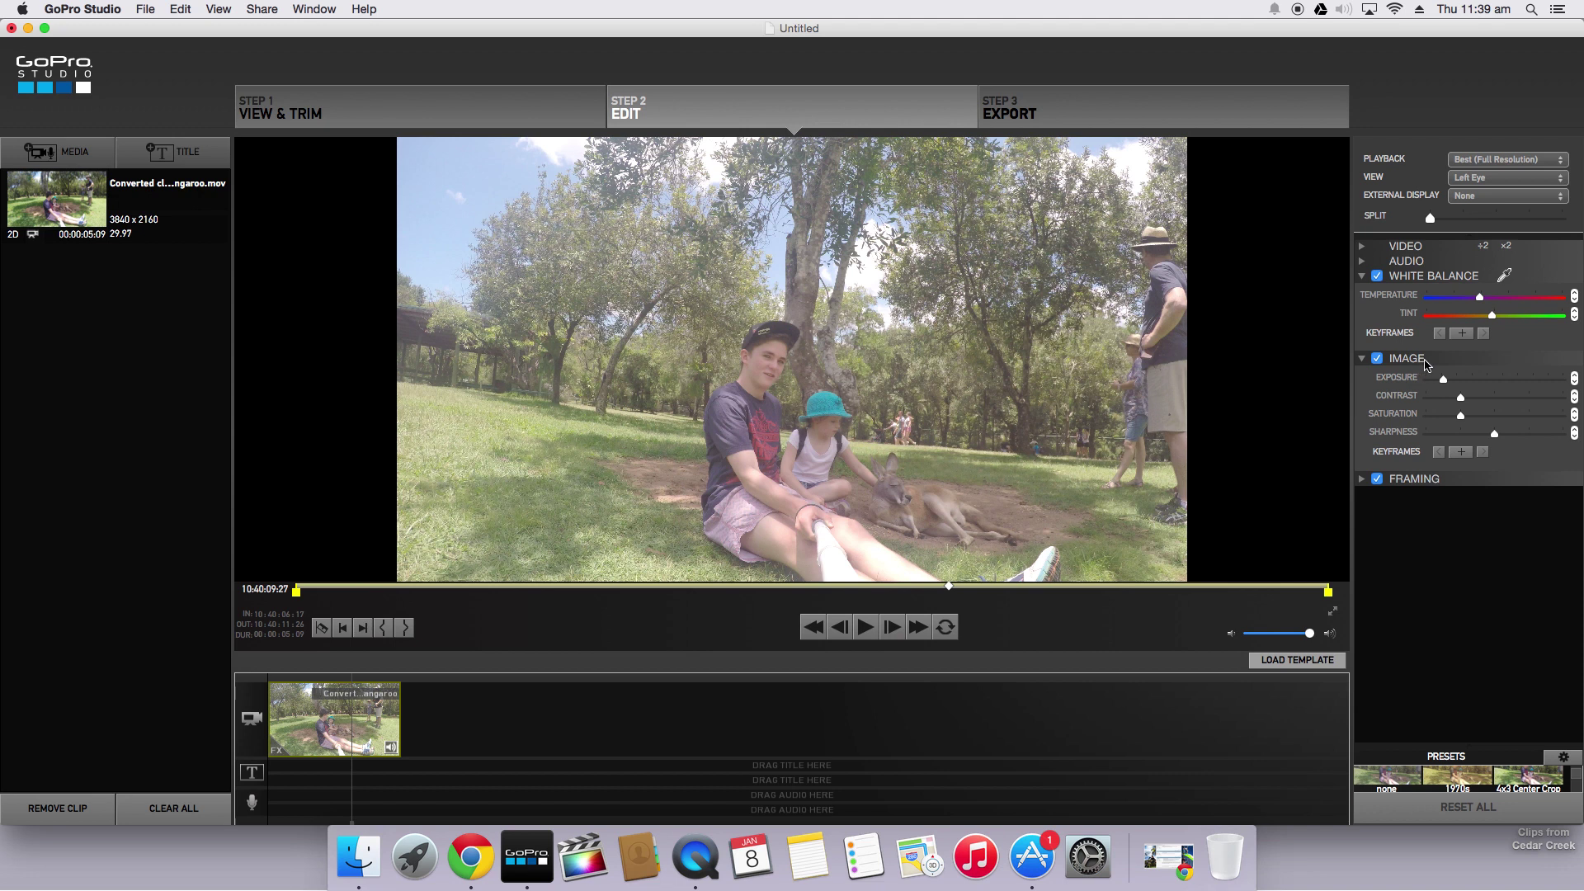
- Fine-tune the clip's image with slightly lower exposure and sharpness and slightly higher contrast and saturation
left_click(1445, 381)
mouse_move(1448, 383)
left_mouse_down()
mouse_move(1551, 388)
mouse_move(1428, 386)
mouse_move(1446, 388)
left_mouse_up()
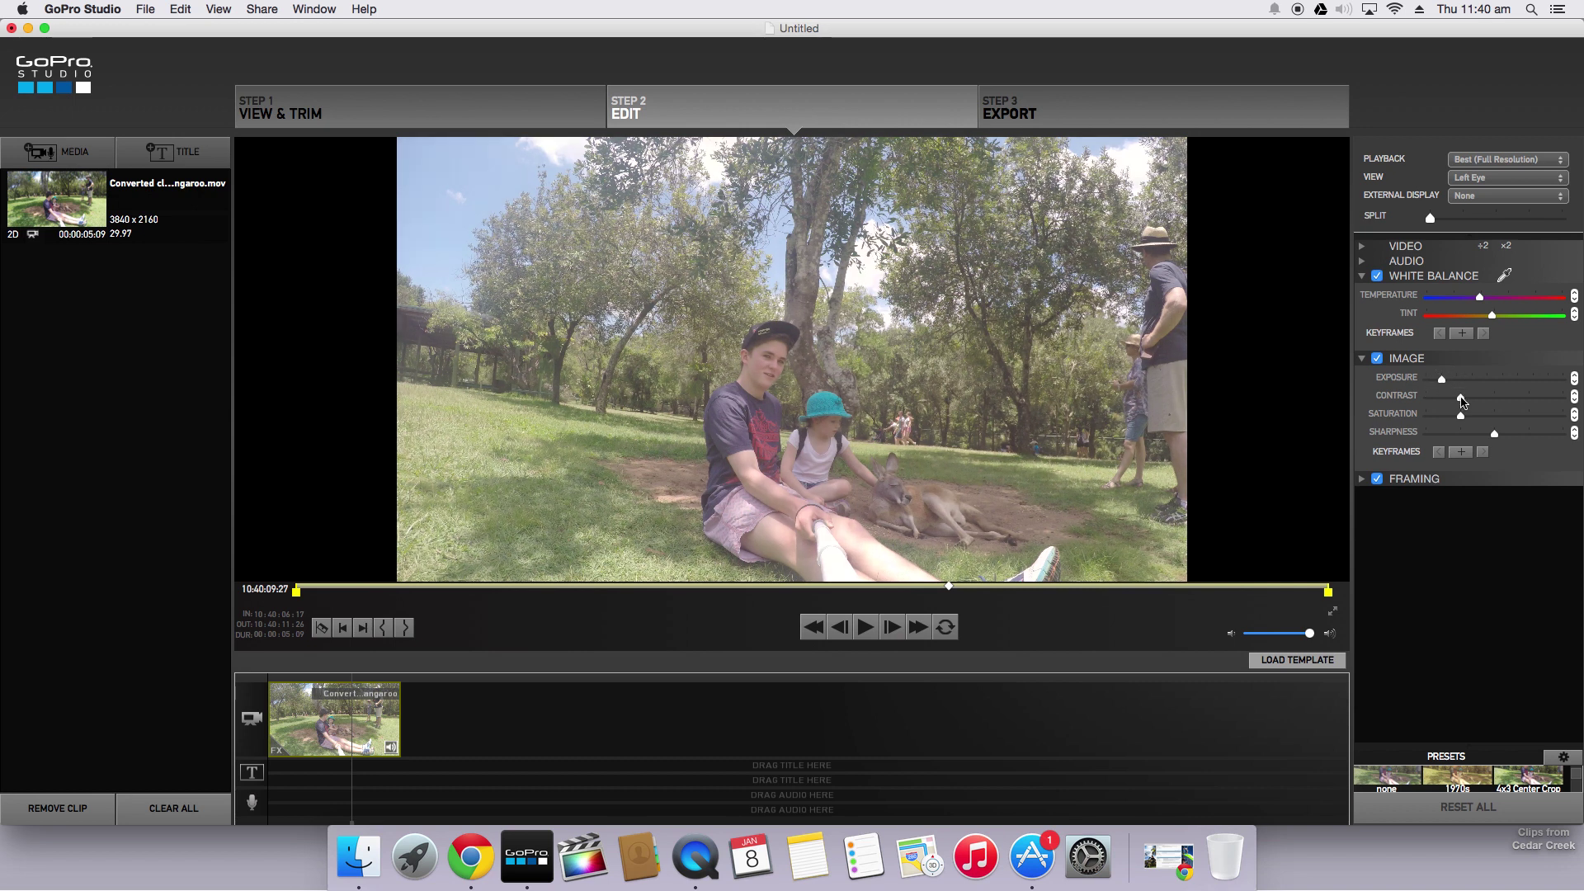
mouse_move(1461, 402)
left_mouse_down()
mouse_move(1548, 402)
mouse_move(1433, 405)
mouse_move(1472, 401)
left_mouse_up()
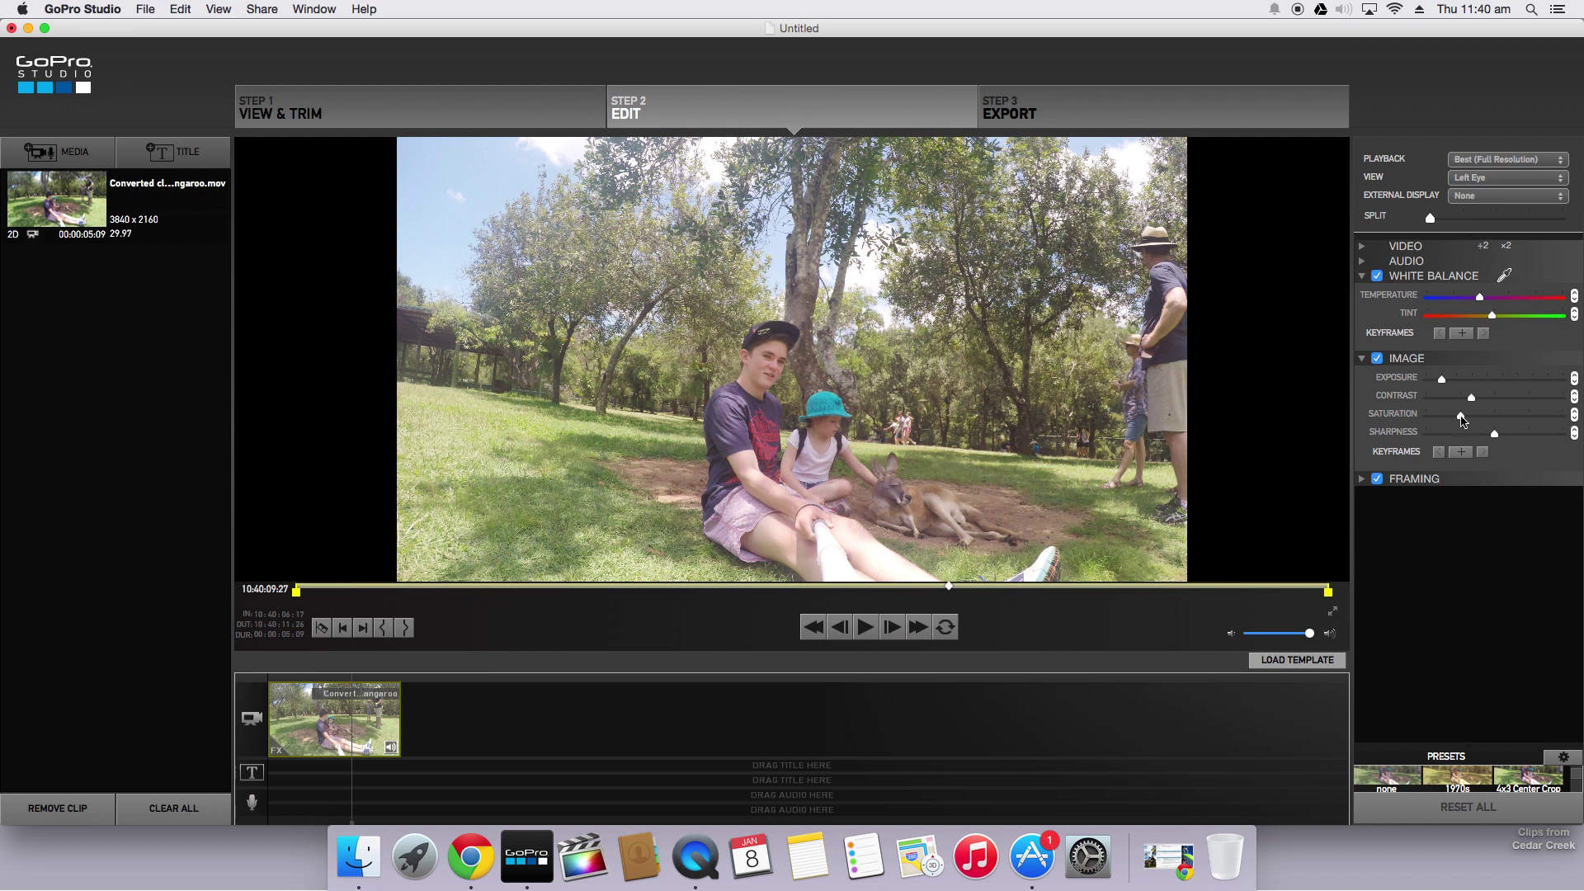
left_click_drag(1460, 417, 1485, 435)
- Compare the corrected and original image with the split view at 10:40:10:19, ending on the fully corrected image
left_click_drag(948, 587, 1089, 585)
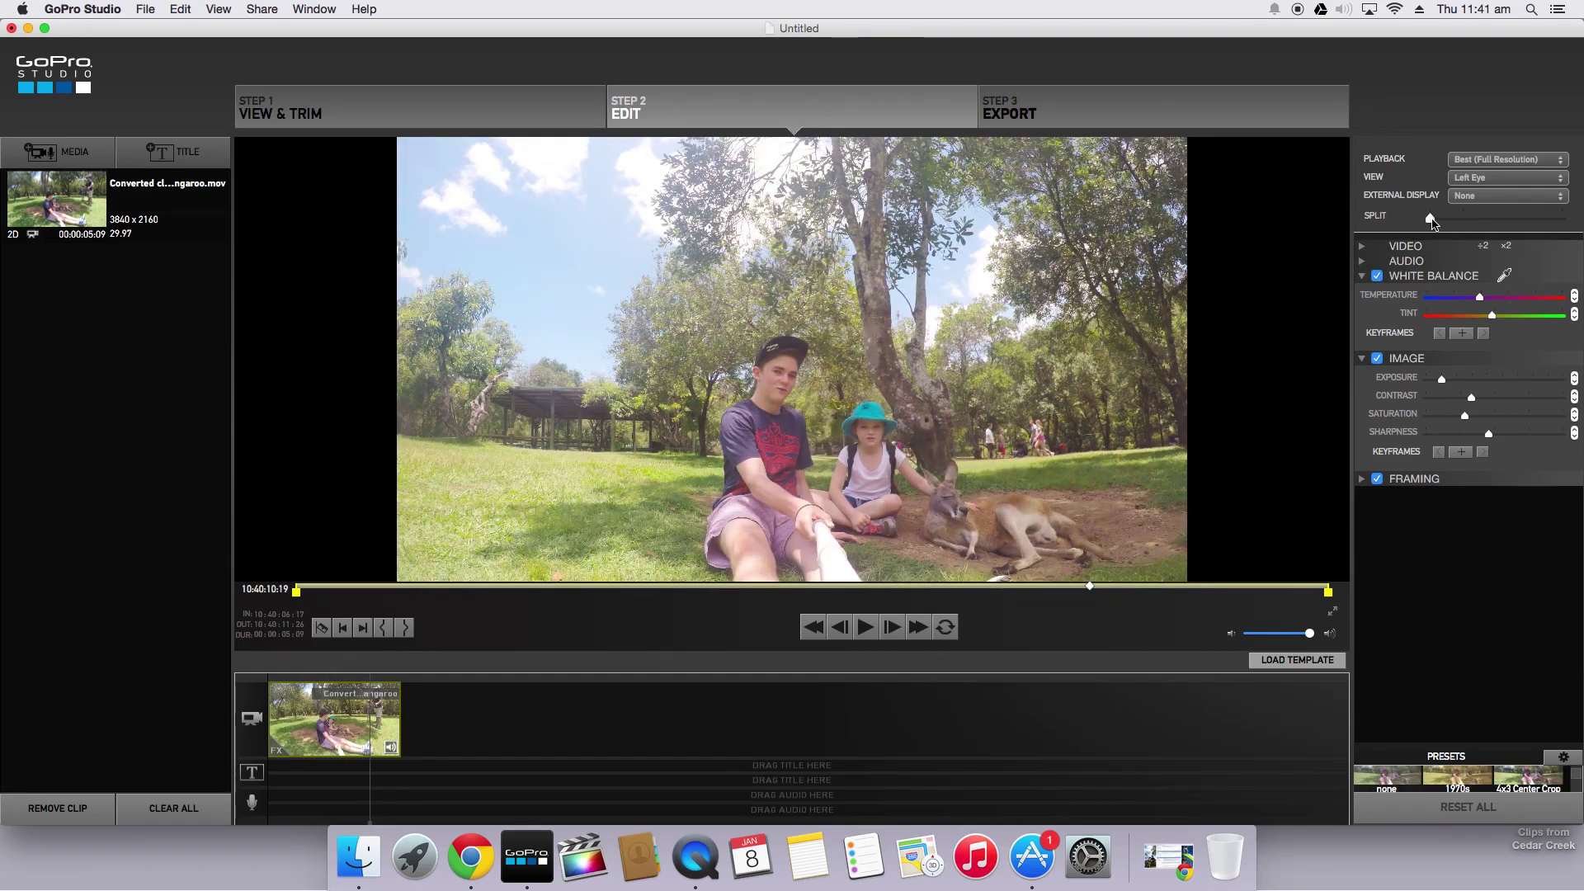
left_click_drag(1431, 220, 1576, 214)
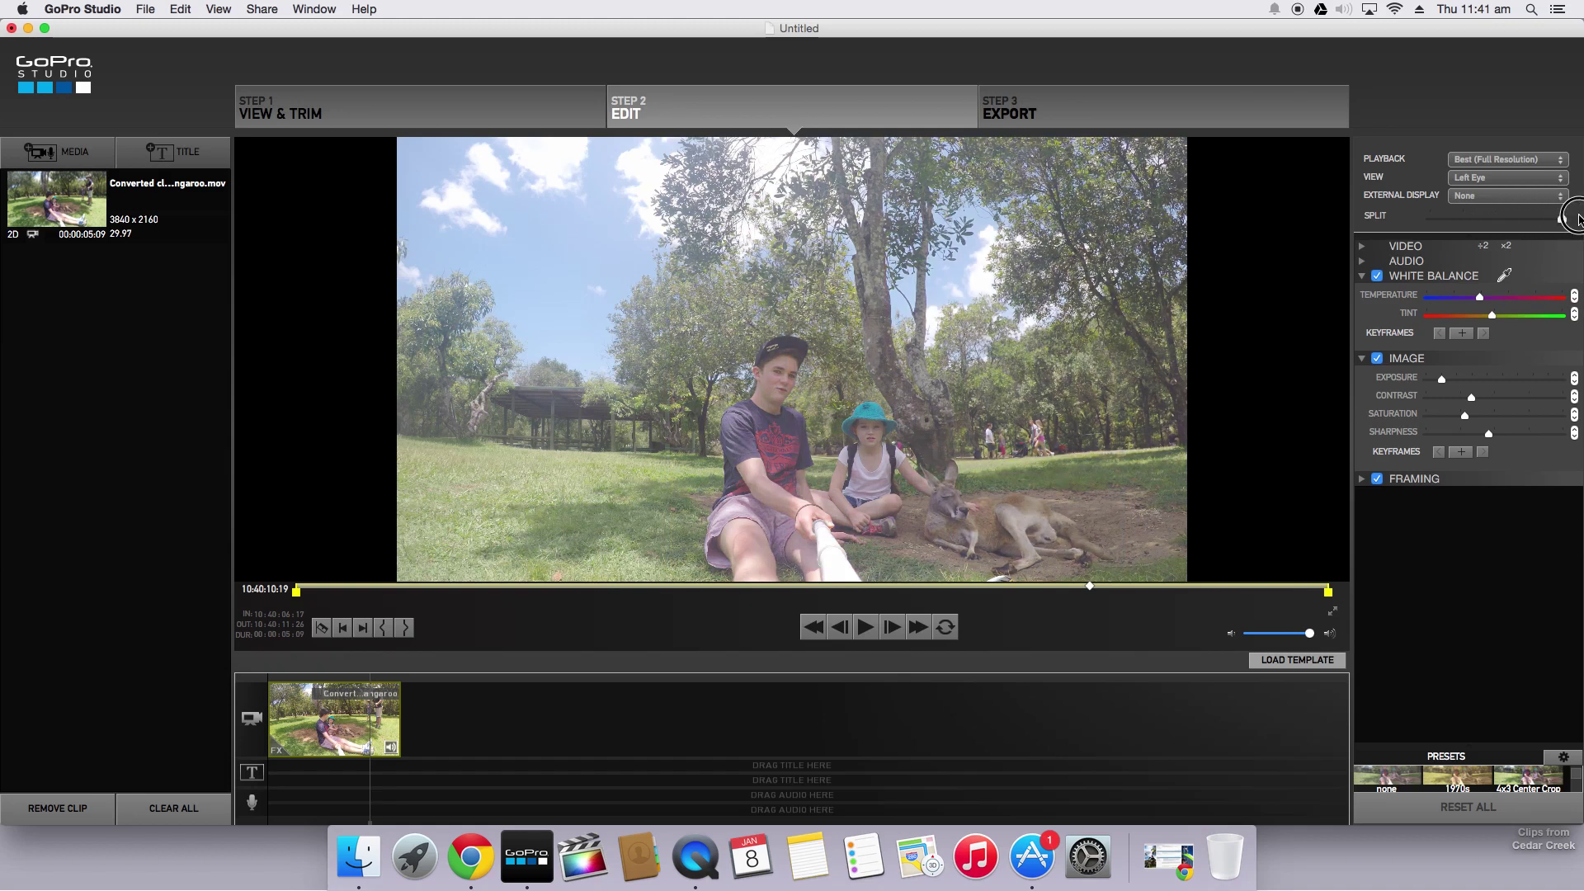
left_click_drag(1576, 221, 1417, 246)
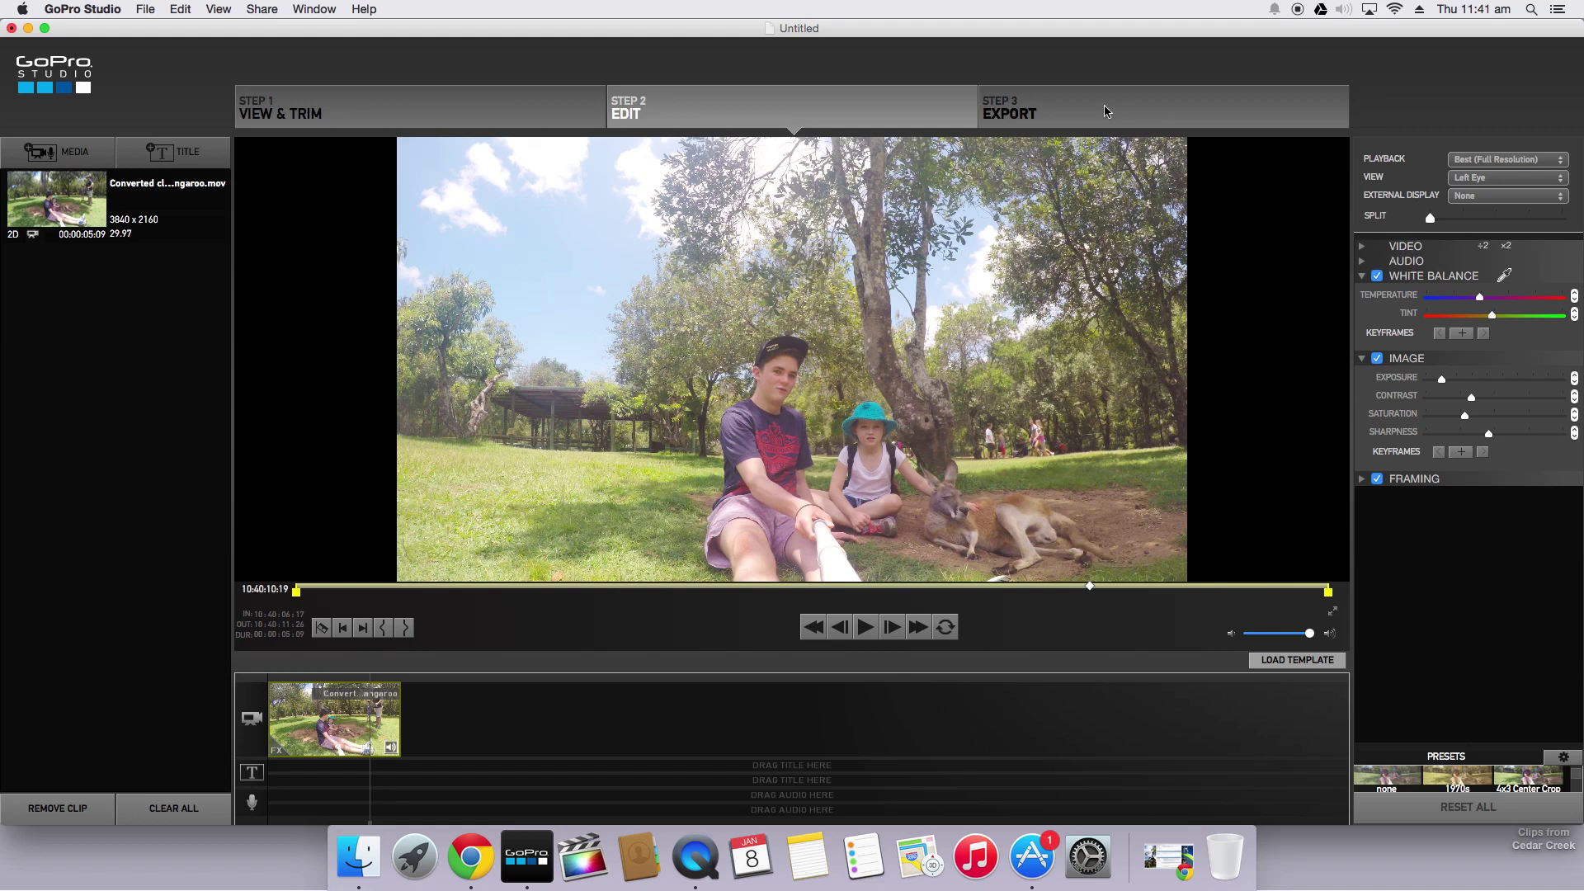
- Export the video as "Kangaroo Color Corrected" at 1920x1080, source frame rate, encoded as H.264
left_click(1054, 113)
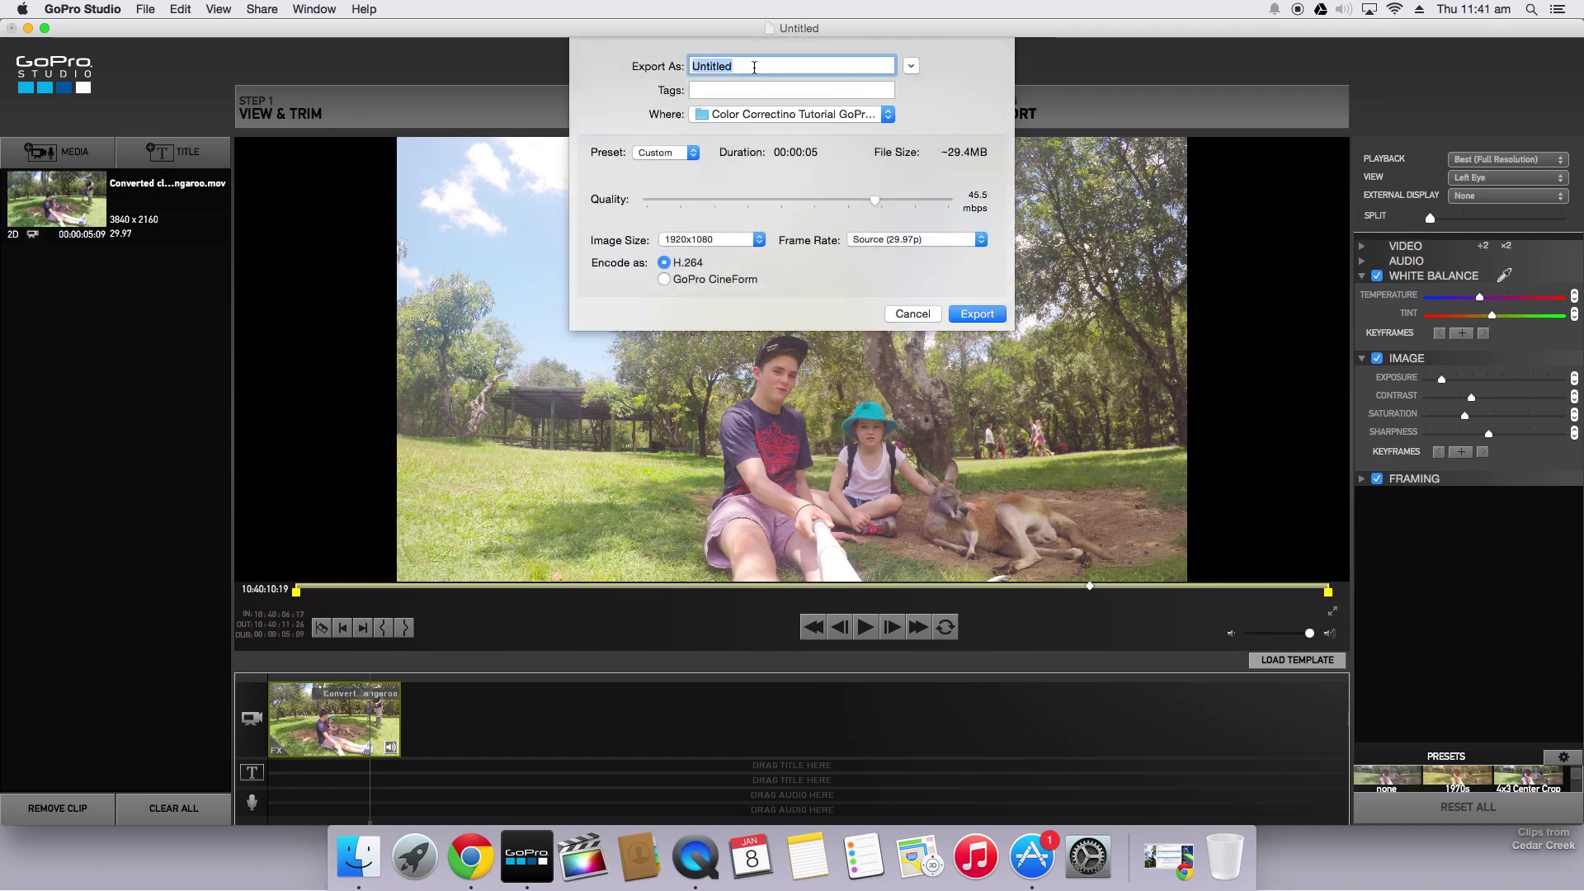
type("Kangaroo Color Correc")
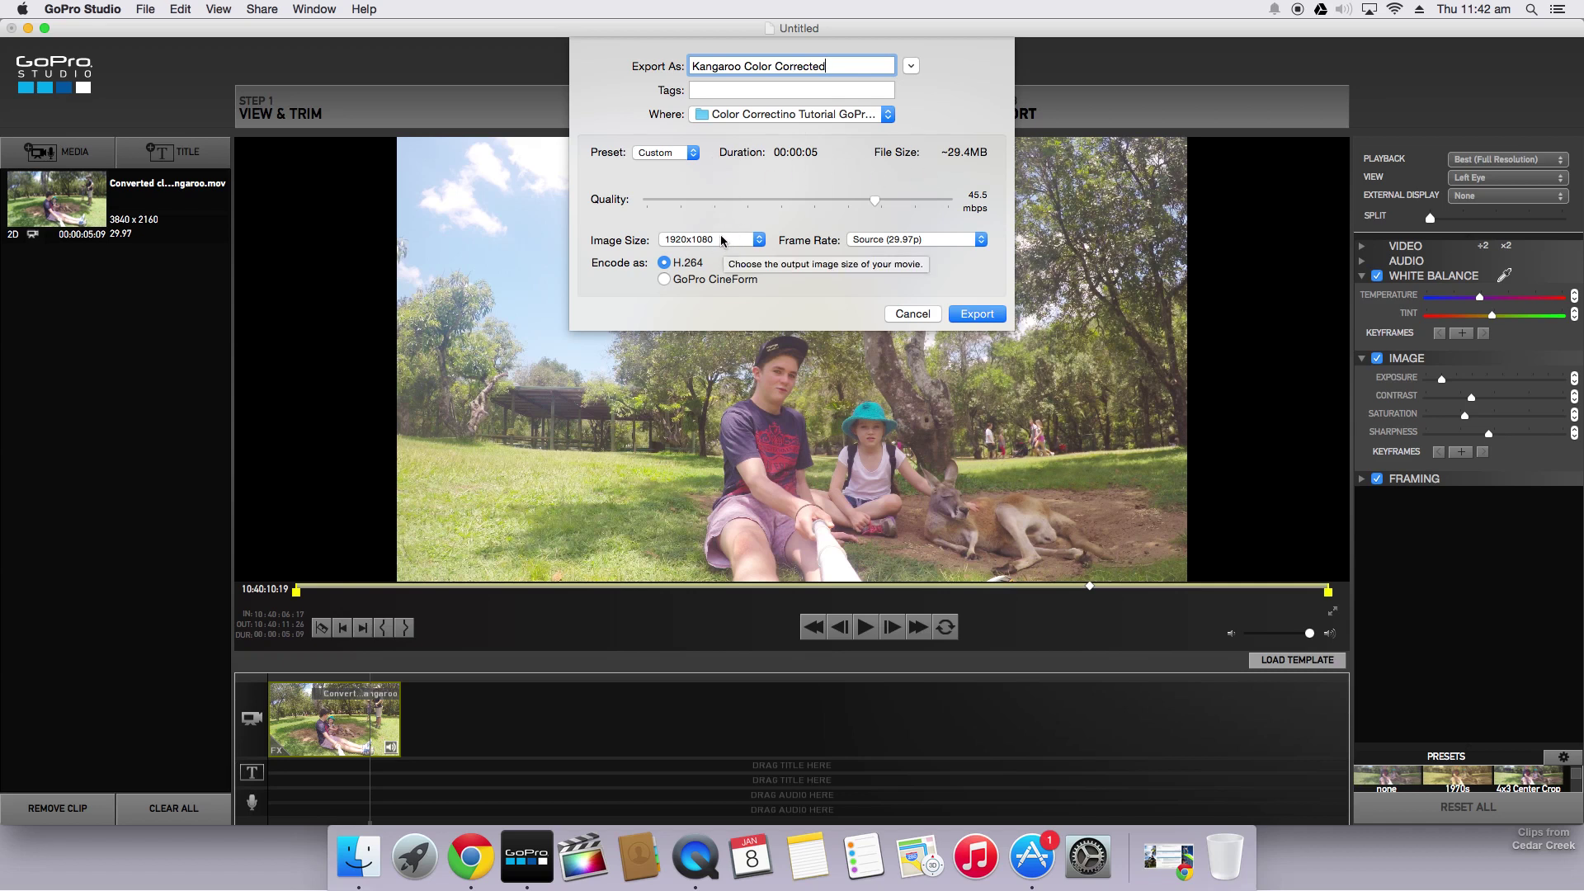
left_click(706, 241)
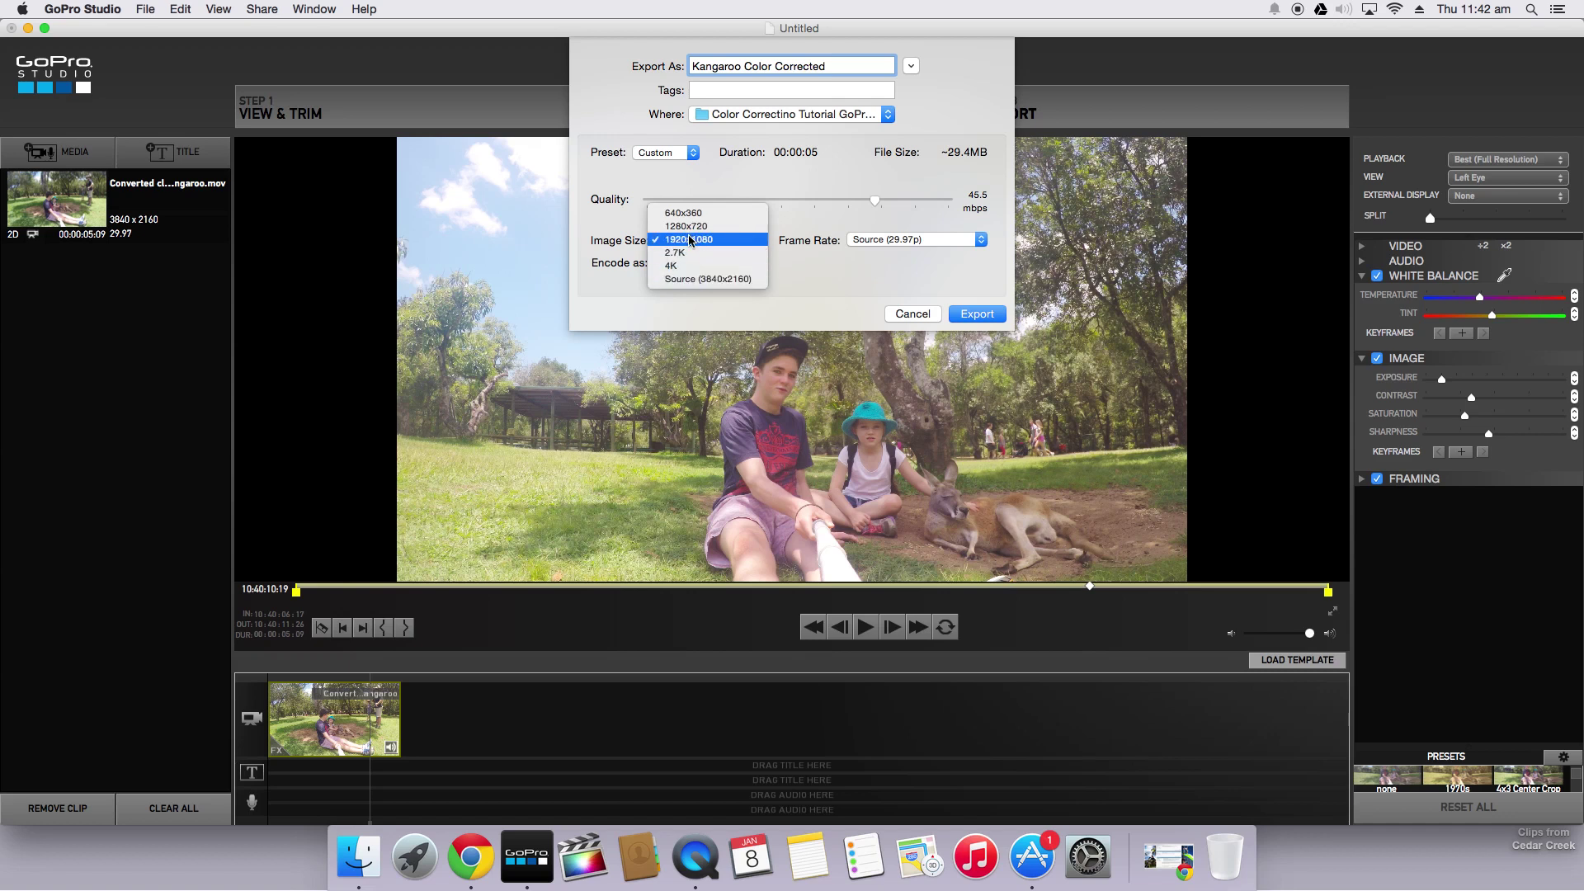
left_click(690, 239)
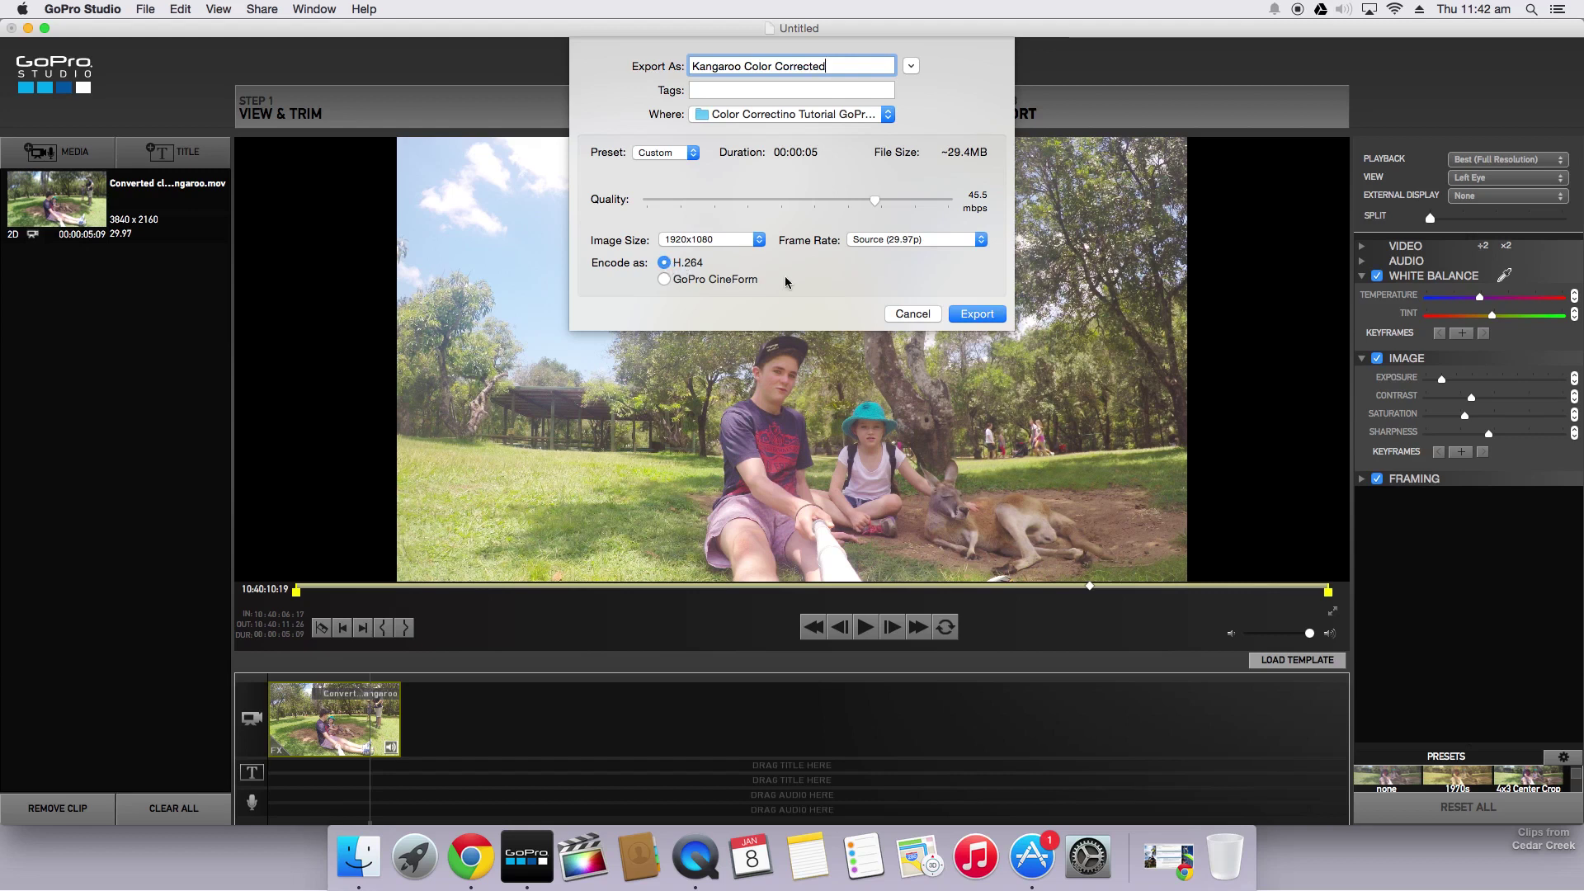
left_click(988, 315)
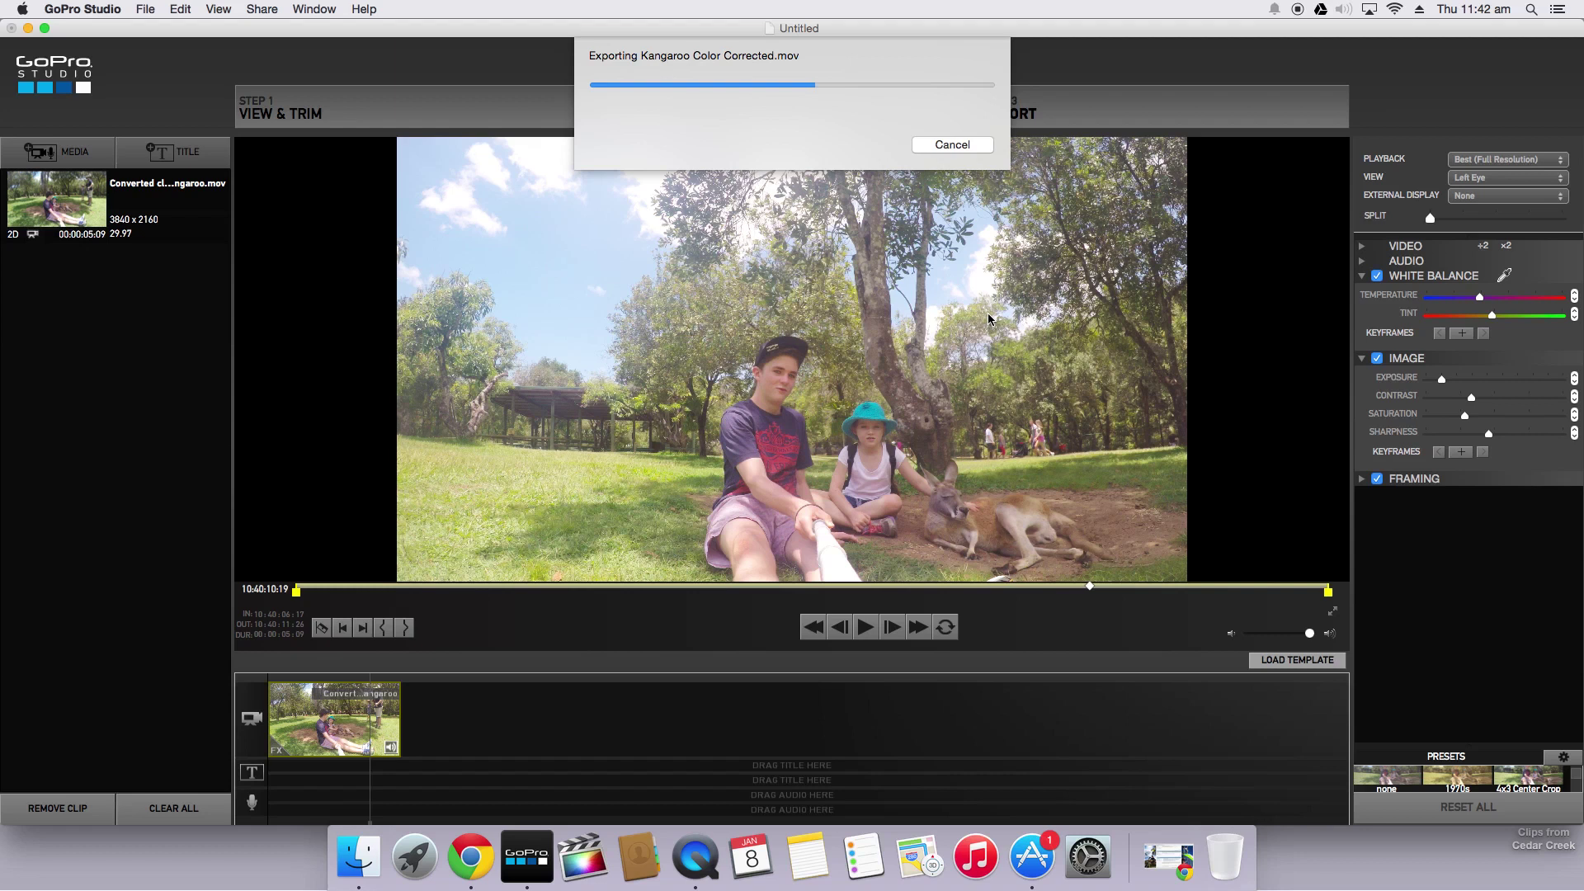